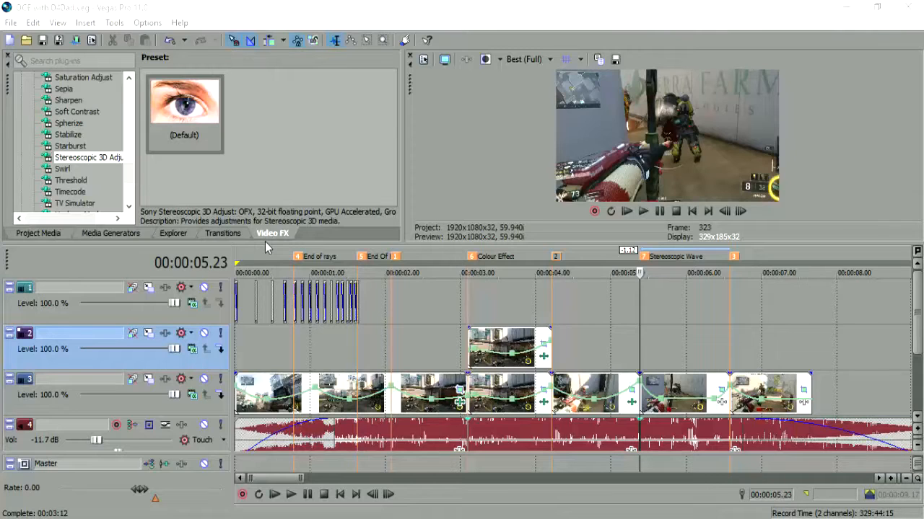
- Step through the frames around the cut at the Stereoscopic Wave marker to examine the transition
{"action": "left_click_drag", "start_coordinate": [290, 246], "coordinate": [294, 285]}
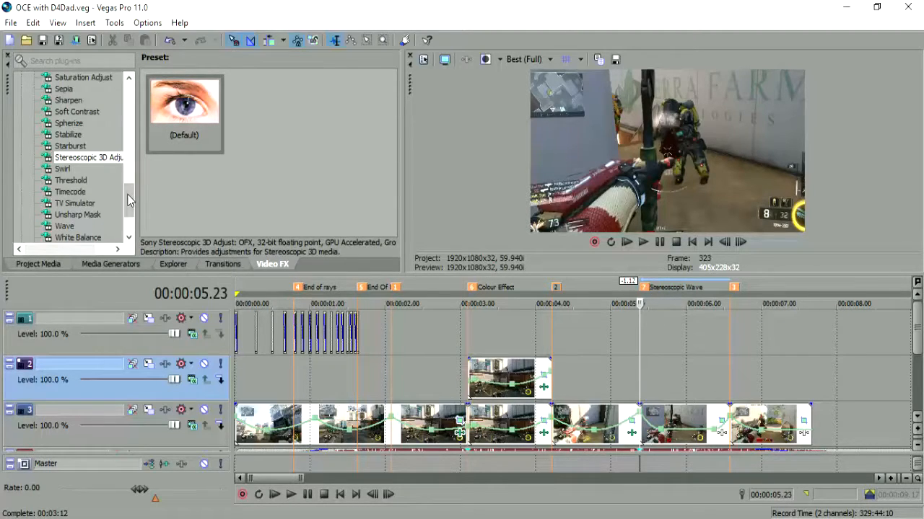
{"action": "scroll", "coordinate": [130, 203], "scroll_direction": "down", "scroll_amount": 2}
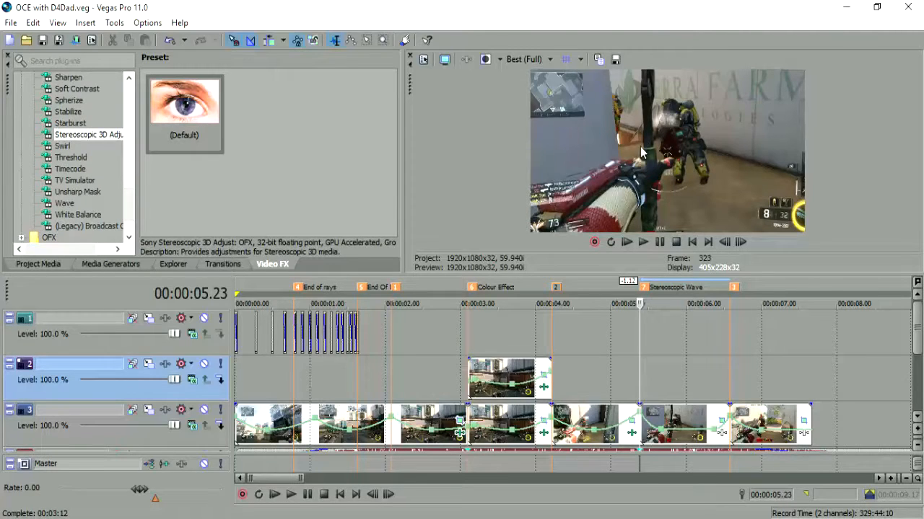
{"action": "left_click", "coordinate": [624, 394]}
{"action": "left_click", "coordinate": [740, 242]}
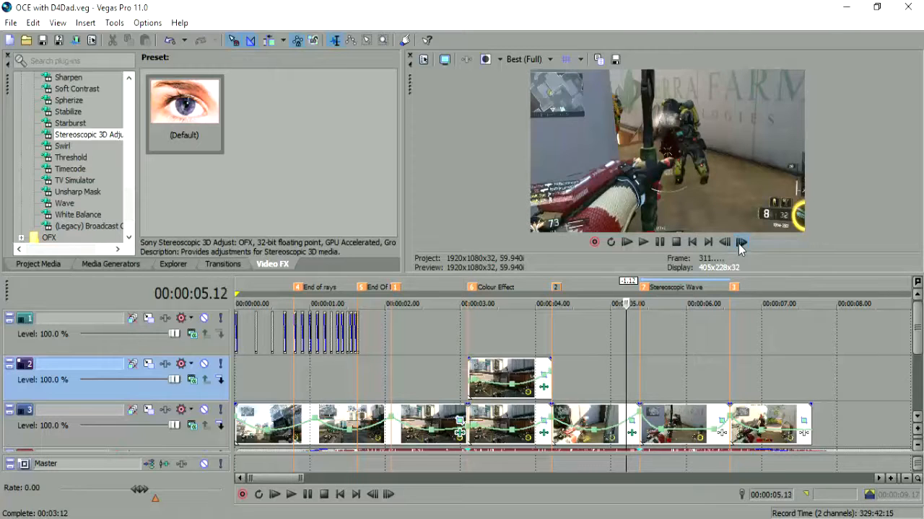
{"action": "left_click", "coordinate": [740, 242]}
{"action": "left_click", "coordinate": [741, 243]}
{"action": "left_click", "coordinate": [740, 243]}
{"action": "left_click", "coordinate": [740, 242]}
- Lower the video preview quality to Preview (Quarter)
{"action": "left_click", "coordinate": [550, 59]}
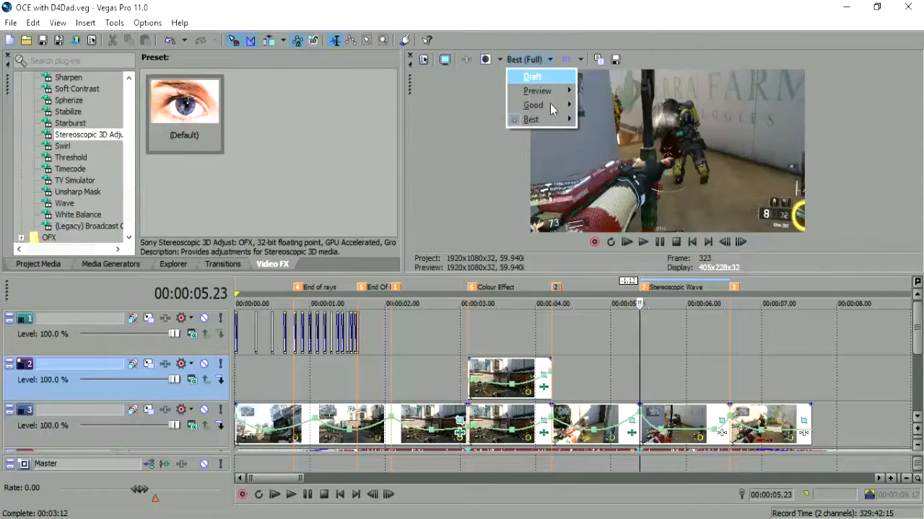
{"action": "mouse_move", "coordinate": [556, 92]}
{"action": "left_click", "coordinate": [611, 133]}
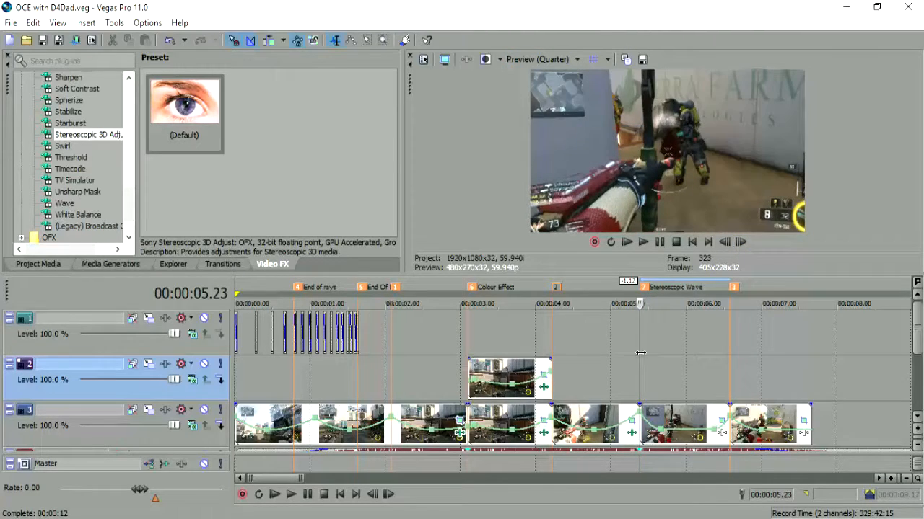
- Examine the footage around the Stereoscopic Wave marker and an earlier transition frame by frame, returning to the marker at 00:00:05.23
{"action": "left_click", "coordinate": [741, 242]}
{"action": "left_click", "coordinate": [741, 242]}
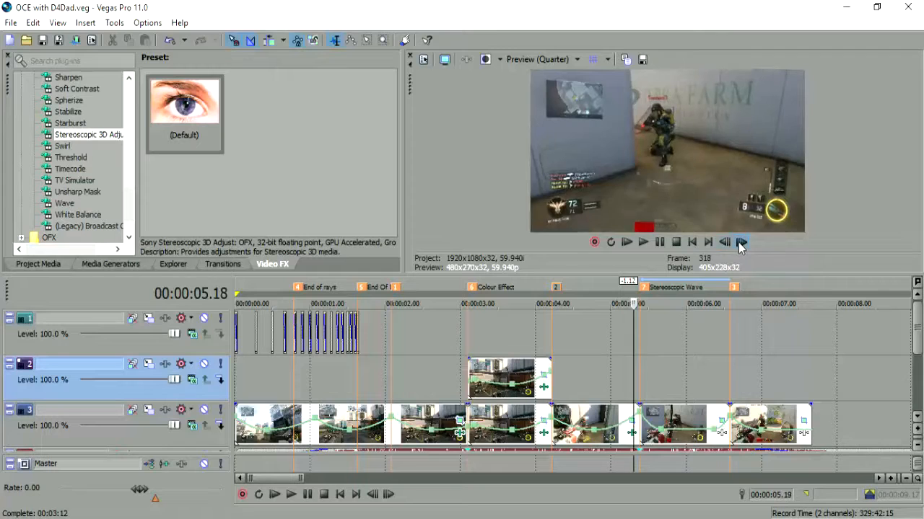
{"action": "left_click", "coordinate": [740, 243]}
{"action": "left_click", "coordinate": [741, 242]}
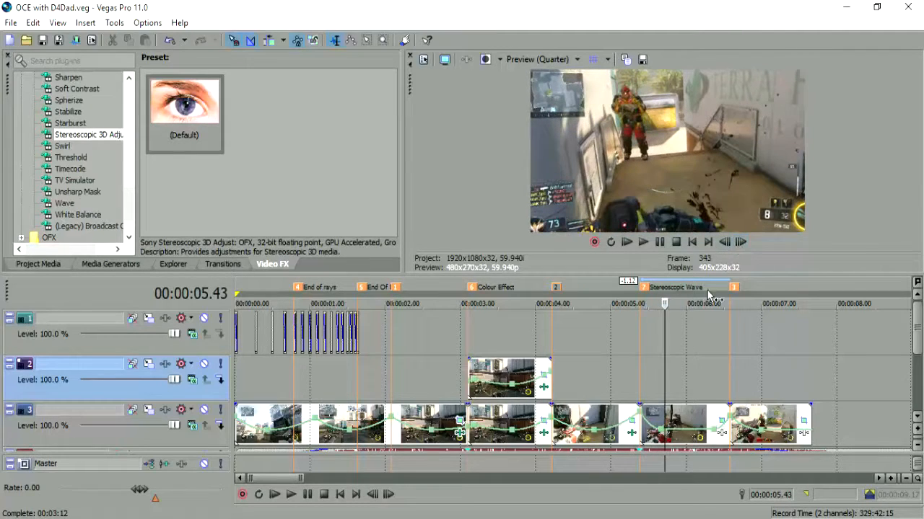
{"action": "left_click", "coordinate": [641, 380]}
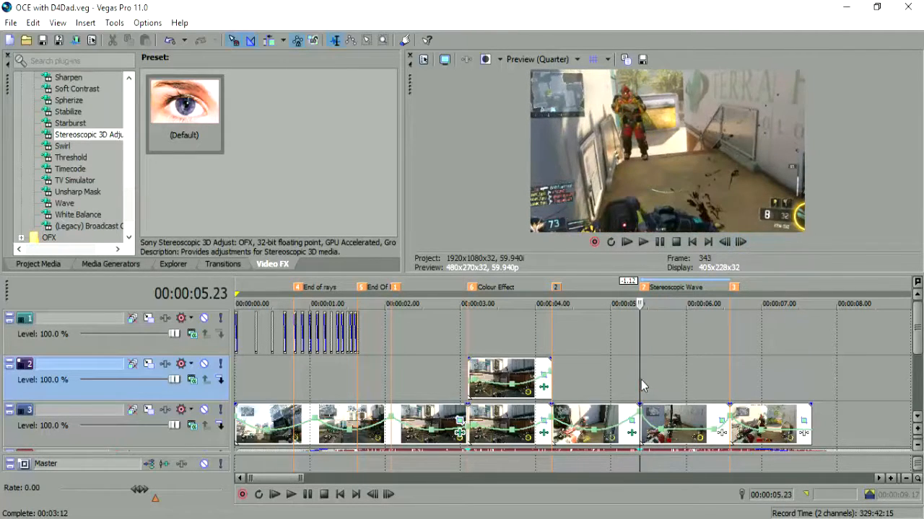
{"action": "left_click", "coordinate": [365, 397]}
{"action": "left_click", "coordinate": [741, 242]}
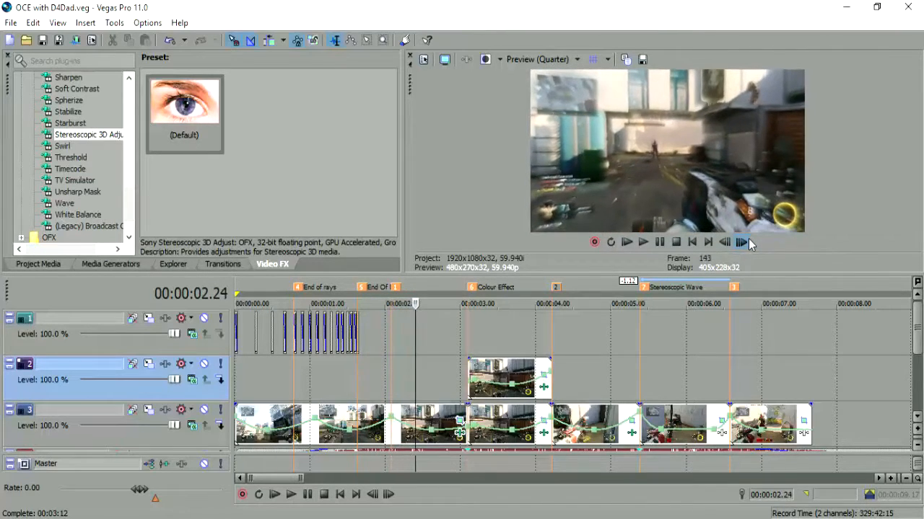
{"action": "left_click", "coordinate": [639, 381]}
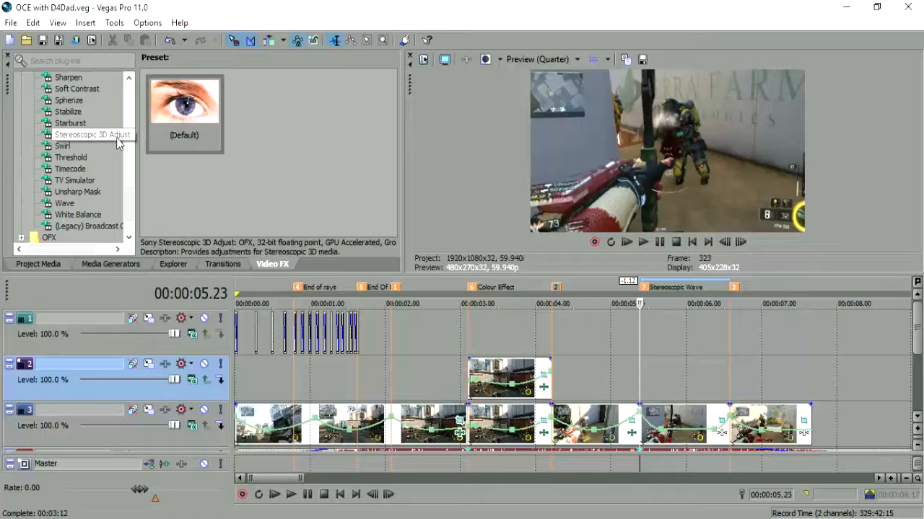
- Apply the Wave effect's Horizontal Only preset to the track 3 clip that starts at the Stereoscopic Wave marker
{"action": "left_click", "coordinate": [70, 205]}
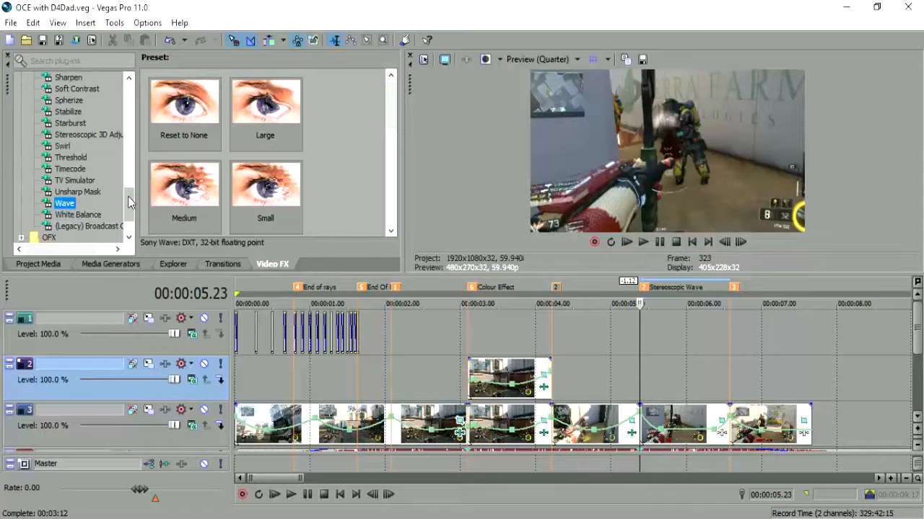
{"action": "left_click_drag", "start_coordinate": [381, 107], "coordinate": [384, 179]}
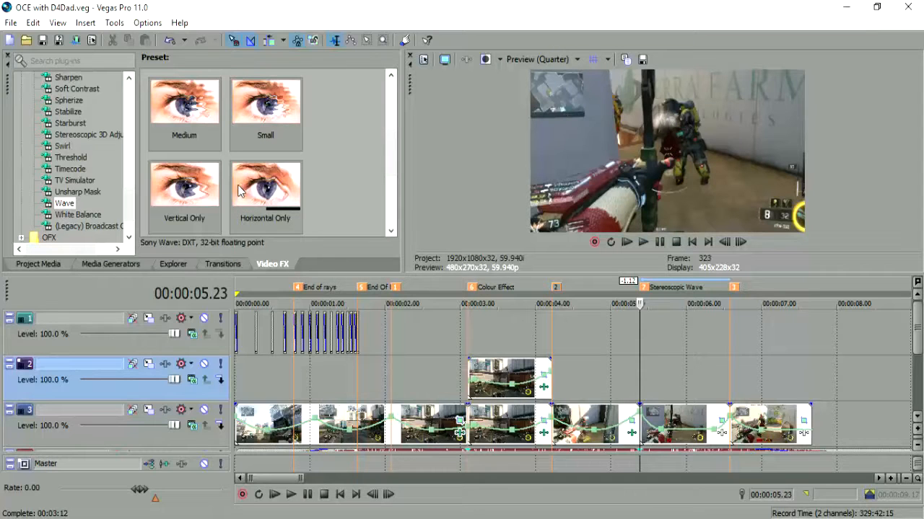
{"action": "left_click_drag", "start_coordinate": [248, 188], "coordinate": [670, 411]}
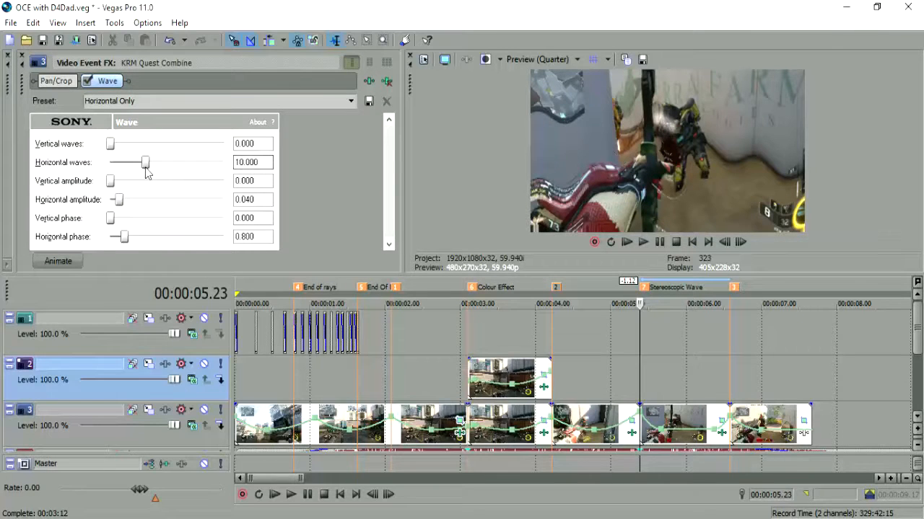
- Enlarge the video preview area and bring track 3 and the audio track into view in the timeline
{"action": "left_click_drag", "start_coordinate": [404, 156], "coordinate": [297, 151]}
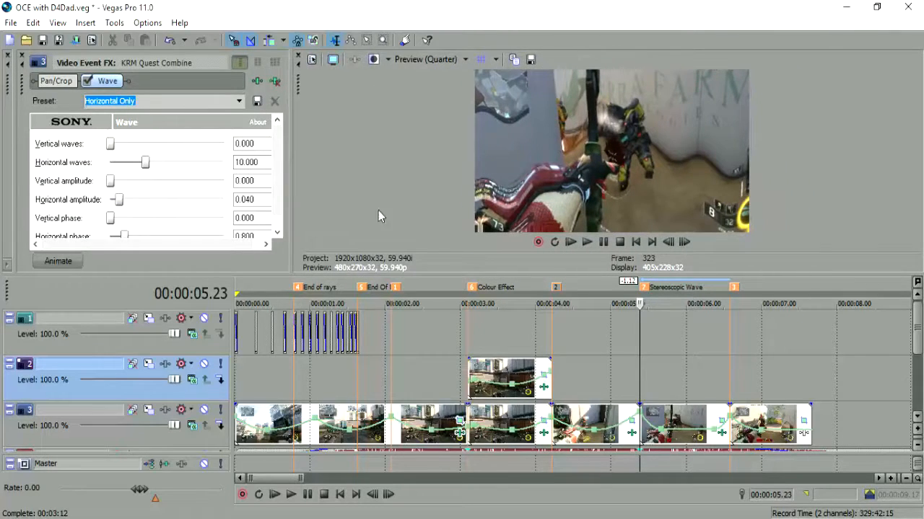
{"action": "left_click_drag", "start_coordinate": [371, 277], "coordinate": [371, 339]}
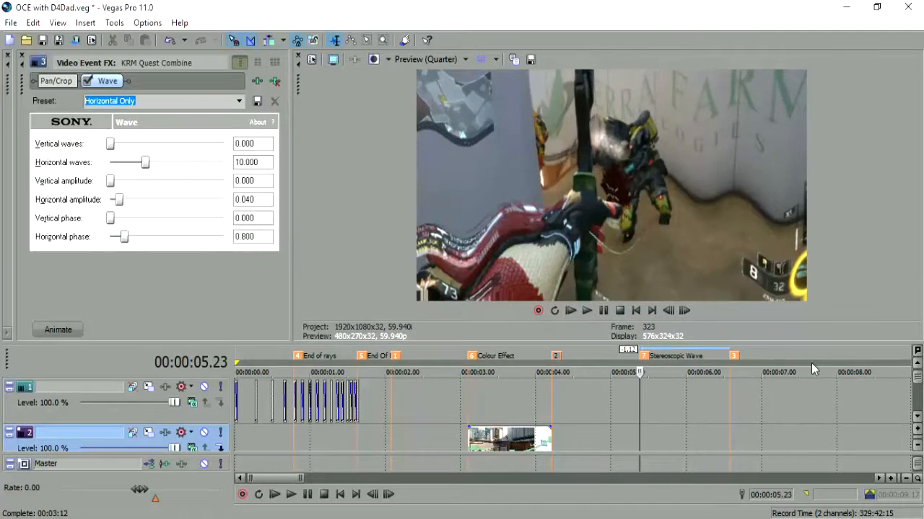
{"action": "scroll", "coordinate": [920, 431], "scroll_direction": "down", "scroll_amount": 2}
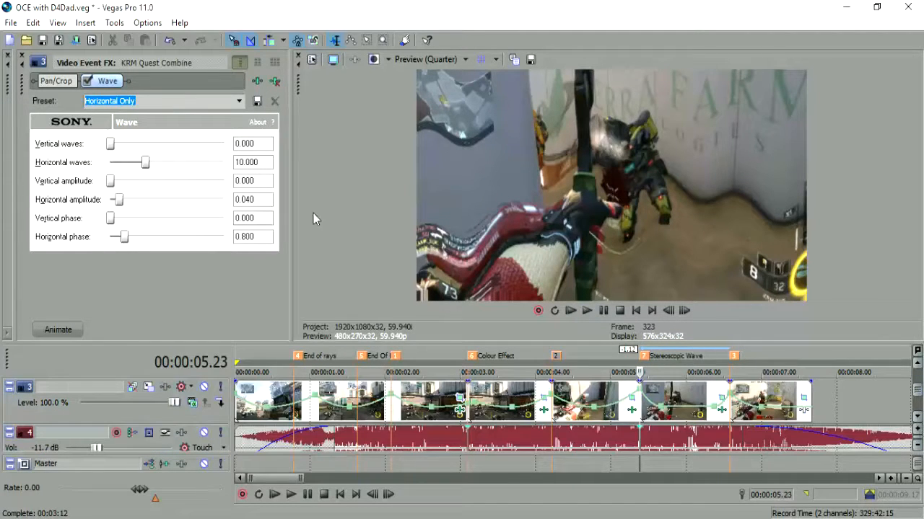
- Set the Wave effect's horizontal waves to 5.140, horizontal amplitude to 0.033 and horizontal phase to 0.298
{"action": "left_click_drag", "start_coordinate": [145, 166], "coordinate": [282, 159]}
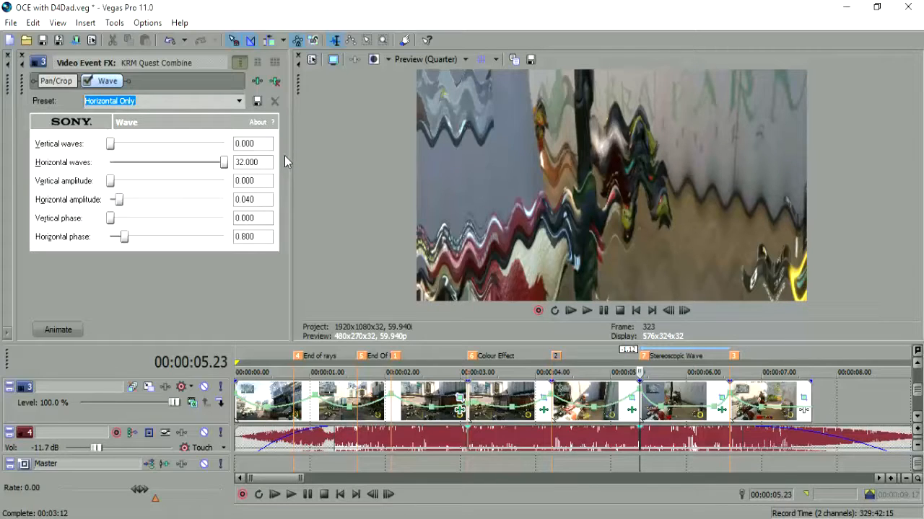
{"action": "left_click_drag", "start_coordinate": [224, 163], "coordinate": [129, 177]}
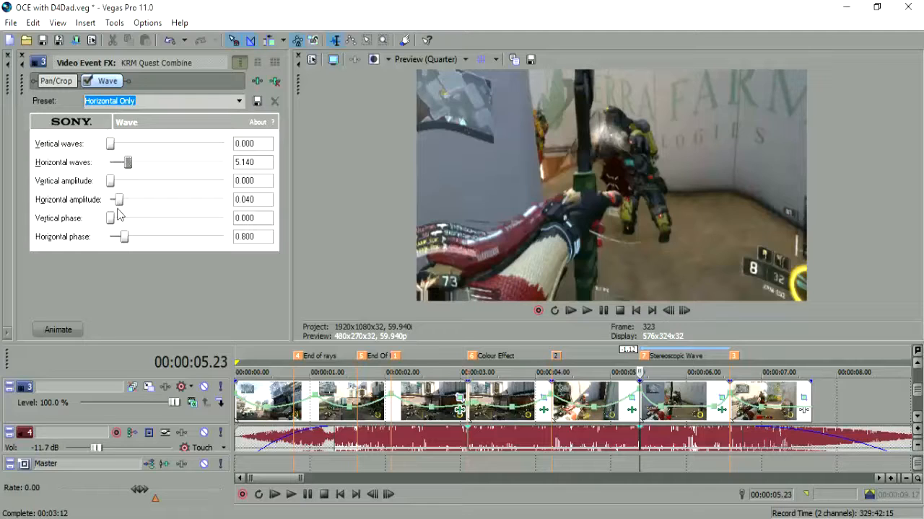
{"action": "left_click_drag", "start_coordinate": [118, 209], "coordinate": [116, 253]}
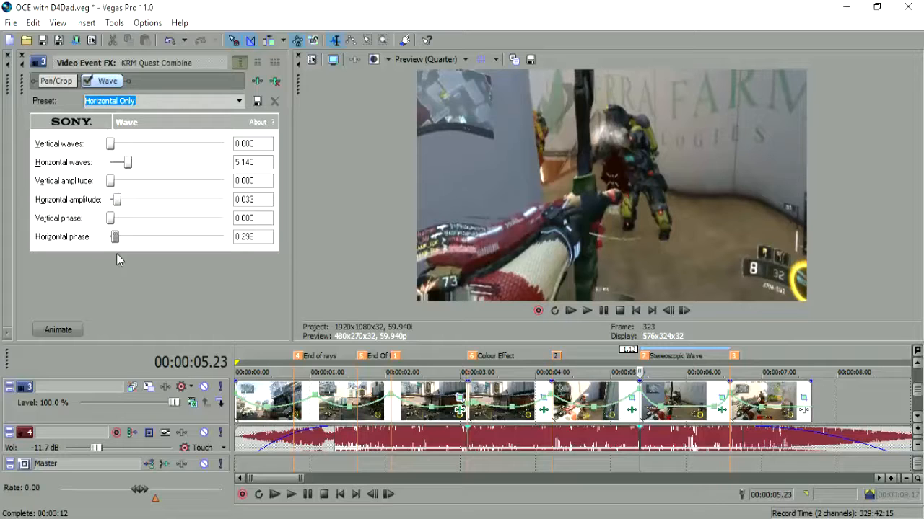
{"action": "left_click_drag", "start_coordinate": [116, 200], "coordinate": [120, 217]}
- Animate the Wave effect with a keyframe at 00:00:00.42 where horizontal waves, amplitude and phase are all 0.000
{"action": "left_click", "coordinate": [66, 330]}
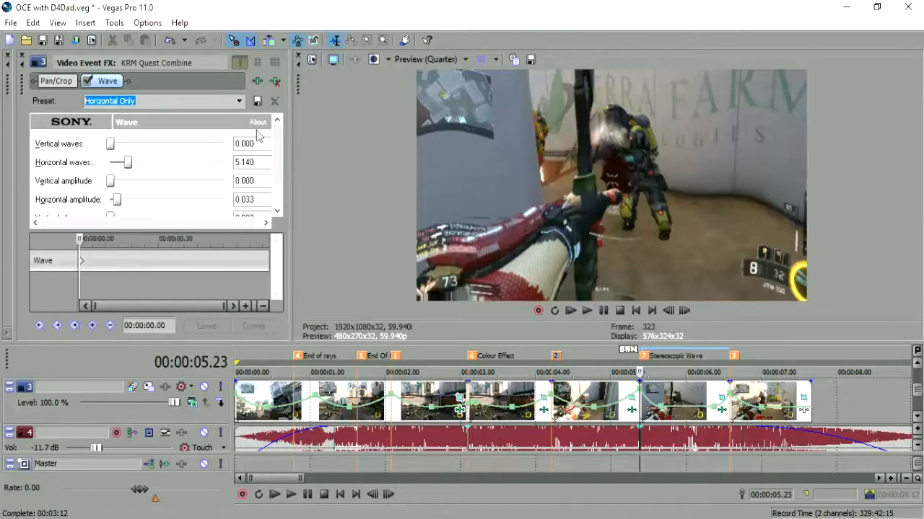
{"action": "left_click_drag", "start_coordinate": [292, 235], "coordinate": [472, 235]}
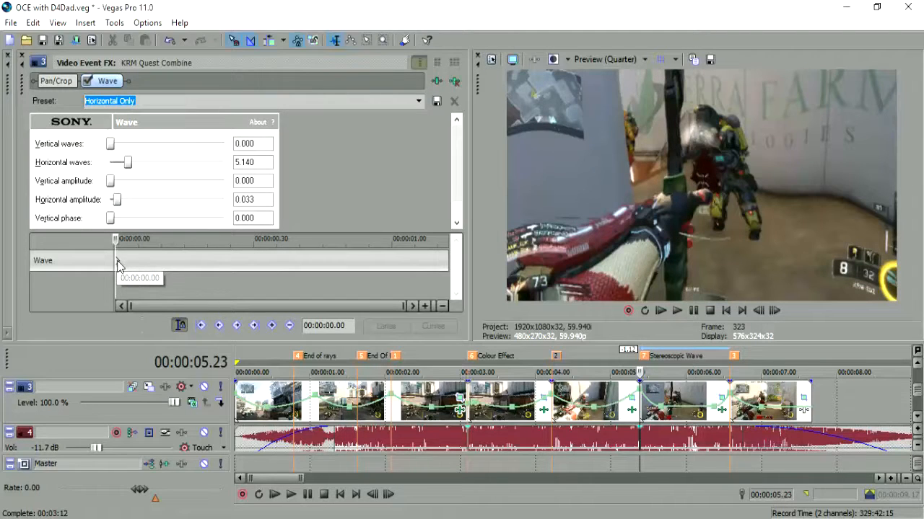
{"action": "left_click_drag", "start_coordinate": [143, 261], "coordinate": [306, 231]}
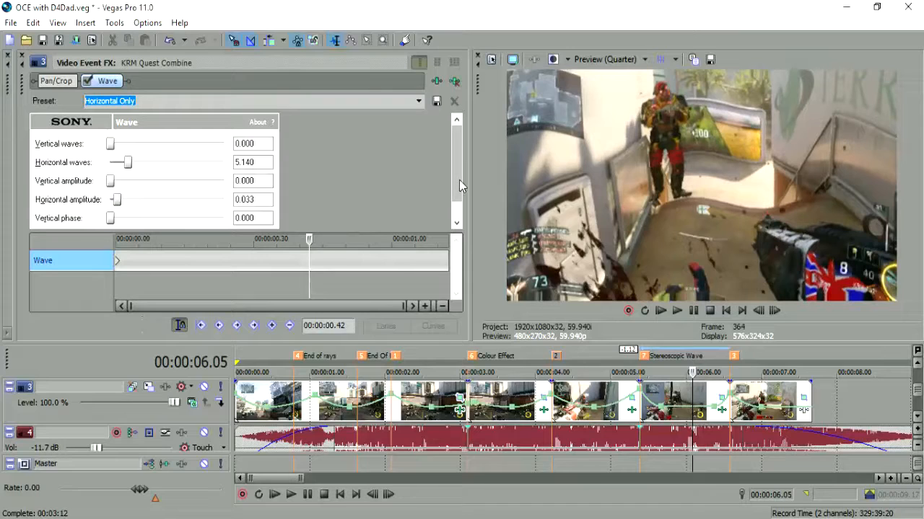
{"action": "left_click_drag", "start_coordinate": [459, 180], "coordinate": [460, 189]}
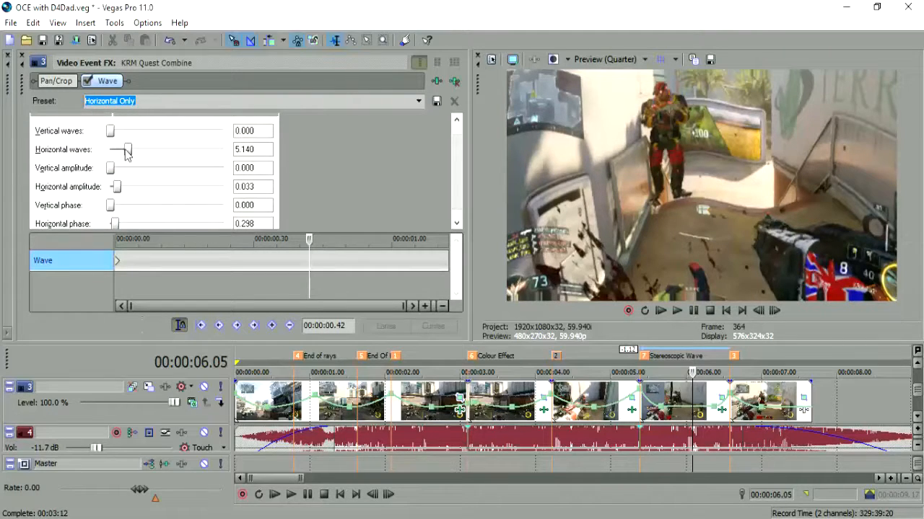
{"action": "left_click_drag", "start_coordinate": [129, 152], "coordinate": [109, 151]}
{"action": "left_click_drag", "start_coordinate": [116, 187], "coordinate": [110, 186]}
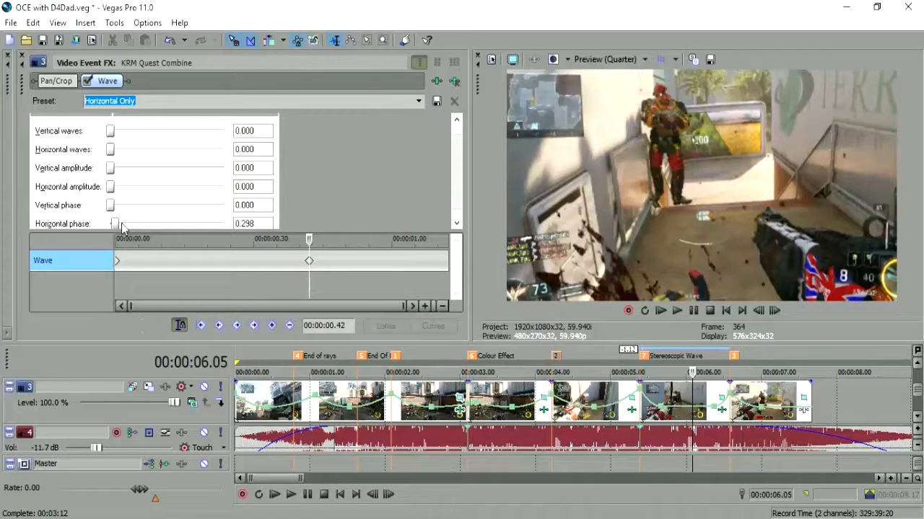
{"action": "left_click_drag", "start_coordinate": [115, 224], "coordinate": [109, 224]}
- Review the animated wave frame by frame across the cut and compare the effect's two keyframes
{"action": "left_click", "coordinate": [133, 264]}
{"action": "left_click", "coordinate": [772, 310]}
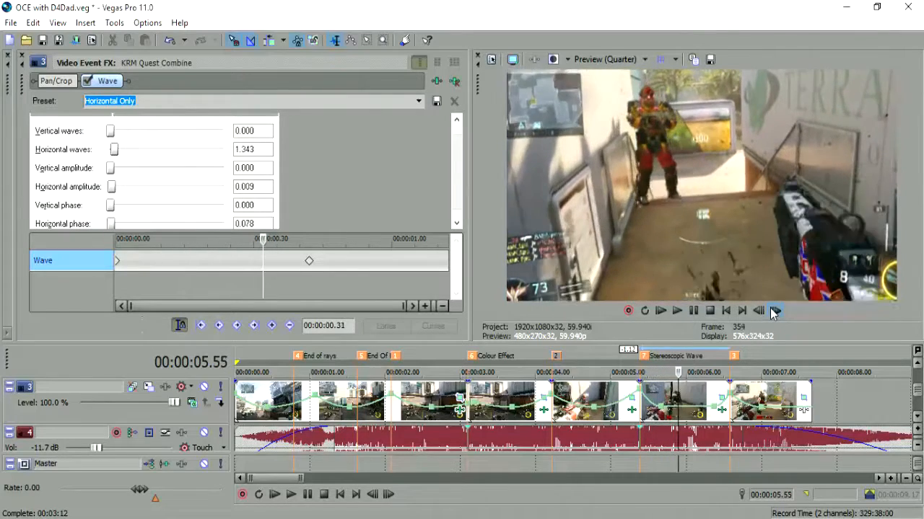
{"action": "left_click", "coordinate": [774, 310]}
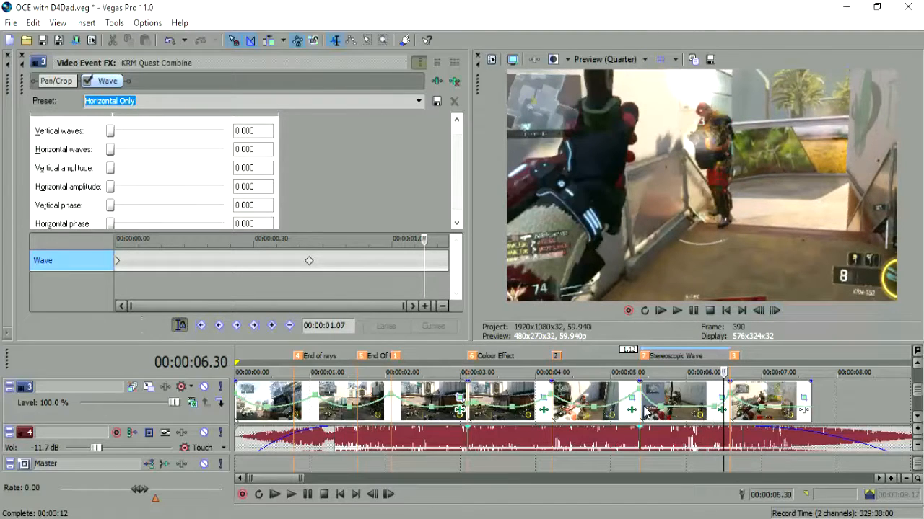
{"action": "left_click", "coordinate": [641, 397]}
{"action": "left_click", "coordinate": [772, 311]}
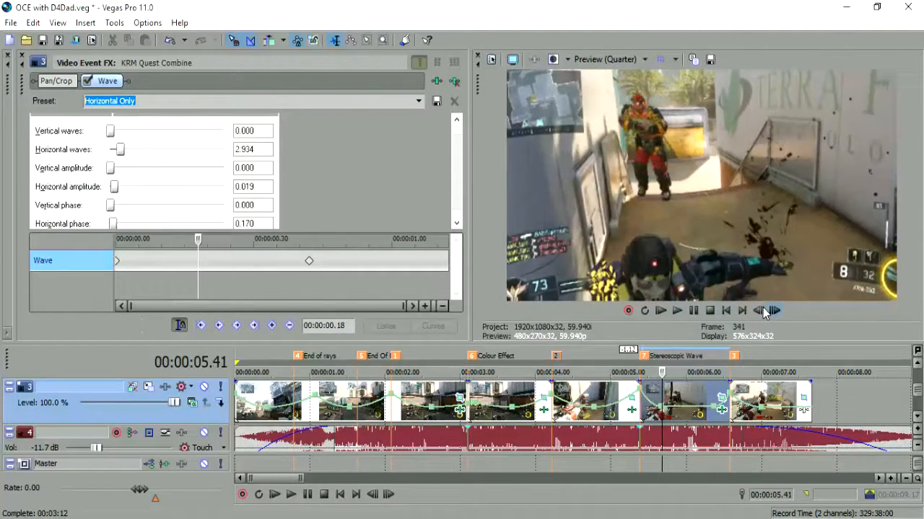
{"action": "left_click", "coordinate": [625, 394]}
{"action": "left_click", "coordinate": [775, 315]}
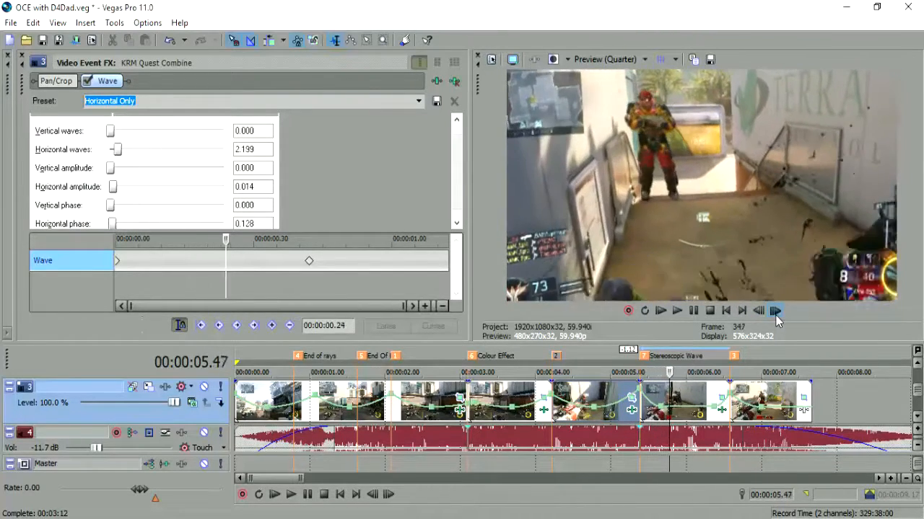
{"action": "left_click", "coordinate": [309, 261]}
{"action": "left_click", "coordinate": [116, 261]}
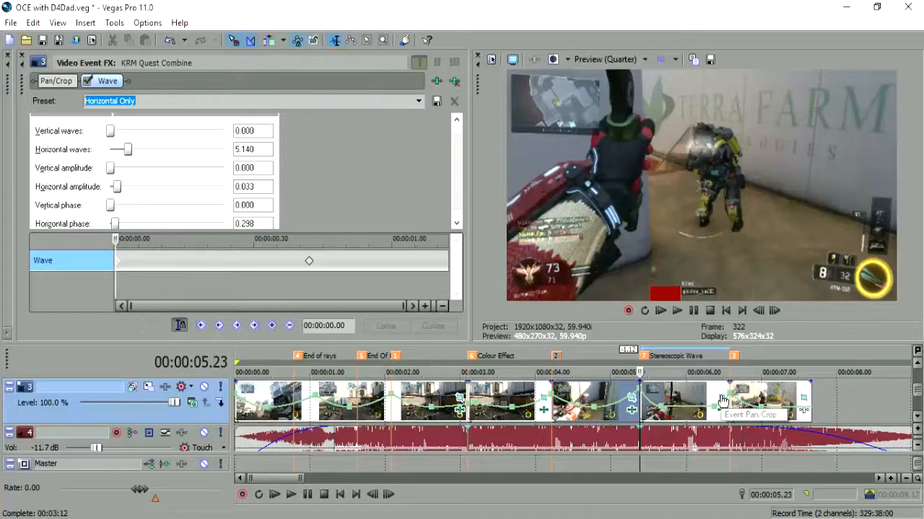
- Set the waved clip's Pan/Crop rotation angle to 0 at its first keyframe and check the following frames
{"action": "left_click", "coordinate": [719, 400]}
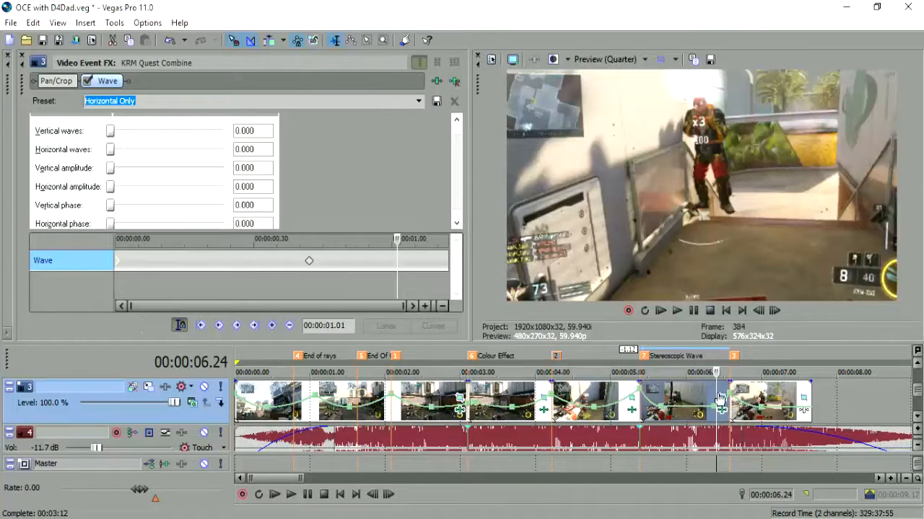
{"action": "left_click", "coordinate": [721, 401]}
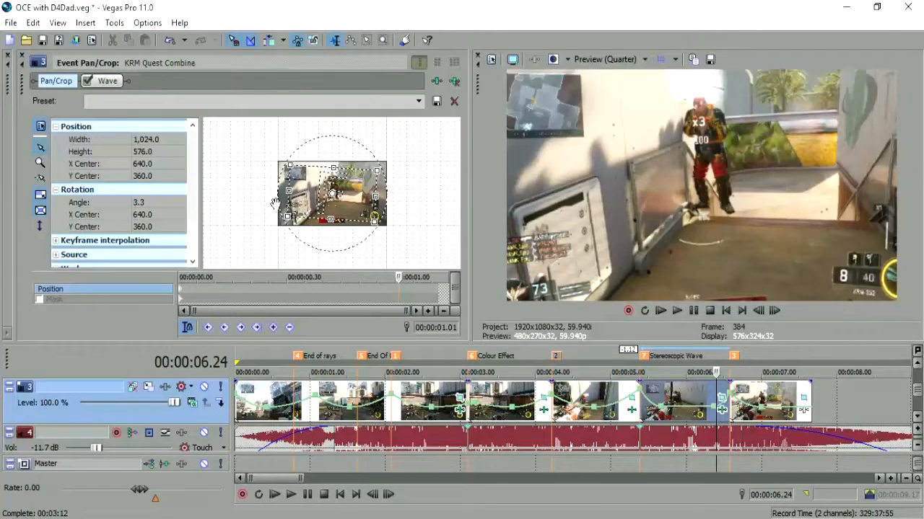
{"action": "left_click", "coordinate": [182, 295]}
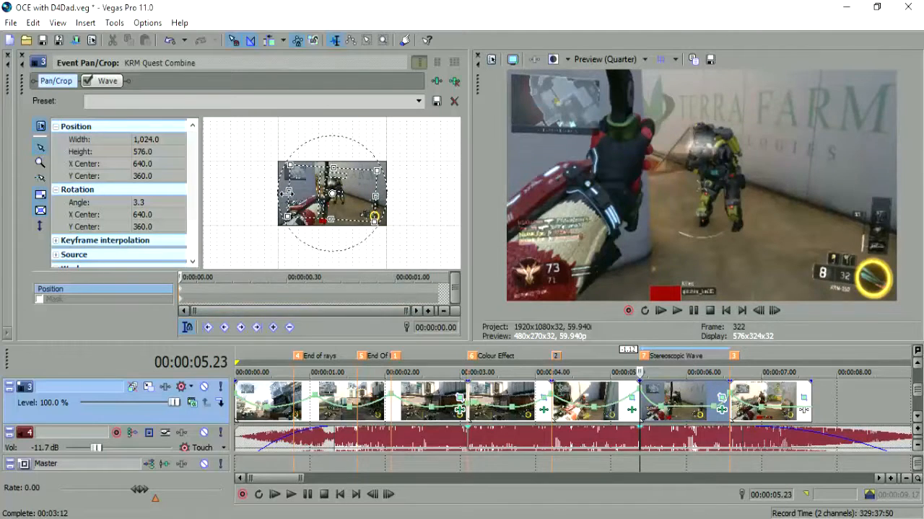
{"action": "left_click", "coordinate": [171, 205]}
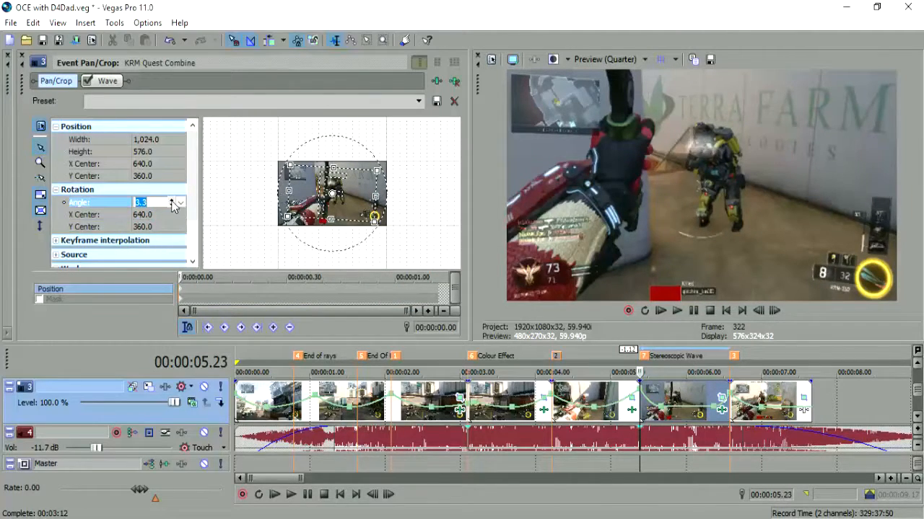
{"action": "type", "text": "0"}
{"action": "key", "text": "Return"}
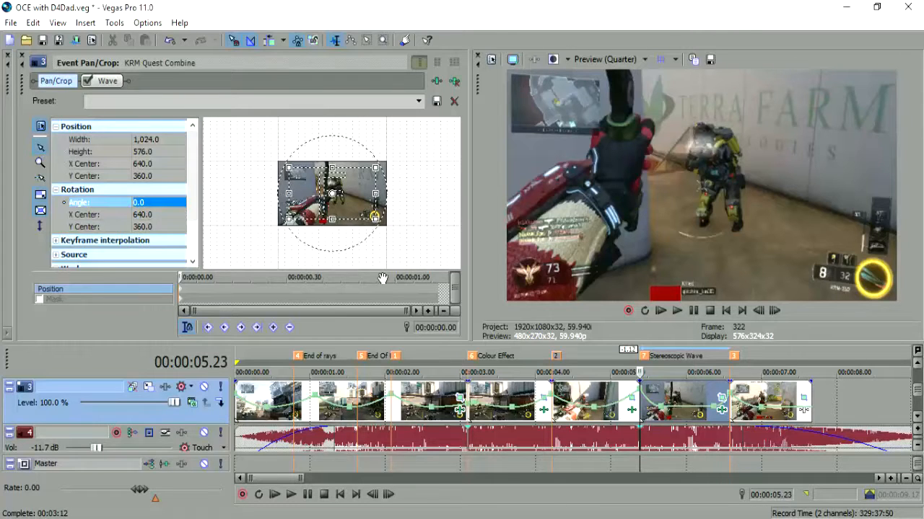
{"action": "left_click", "coordinate": [769, 313]}
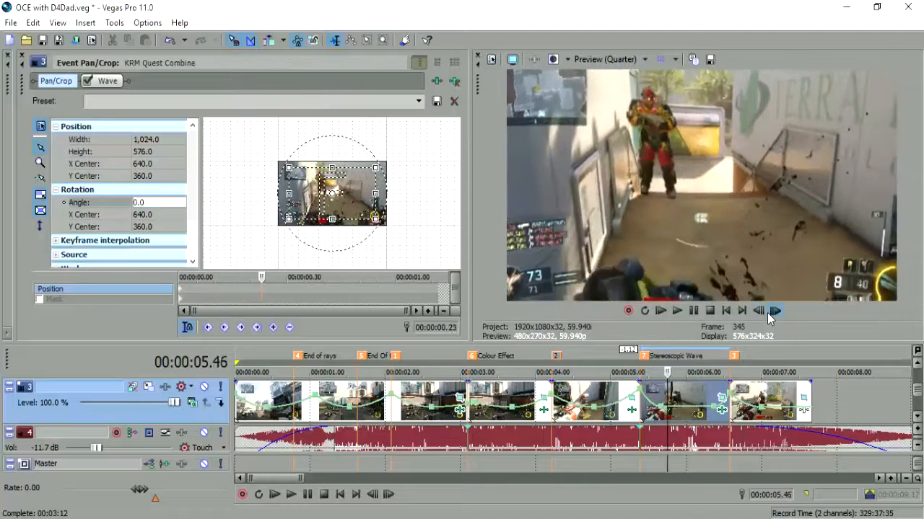
- Enlarge the waved clip's Pan/Crop frame to 1,194.7 by 672.0 at 00:00:01.12 and check the zoom from the cut onward
{"action": "key", "text": "space"}
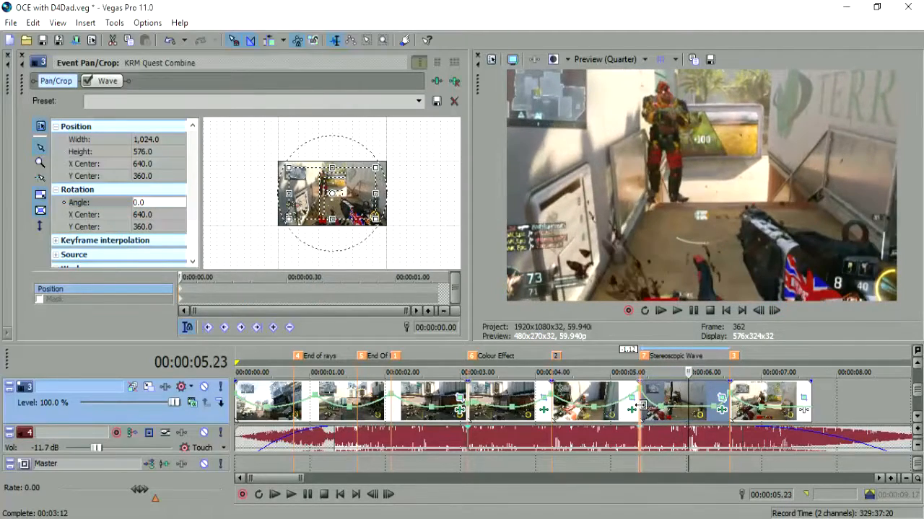
{"action": "left_click", "coordinate": [774, 311]}
{"action": "left_click", "coordinate": [774, 311]}
{"action": "left_click", "coordinate": [443, 296]}
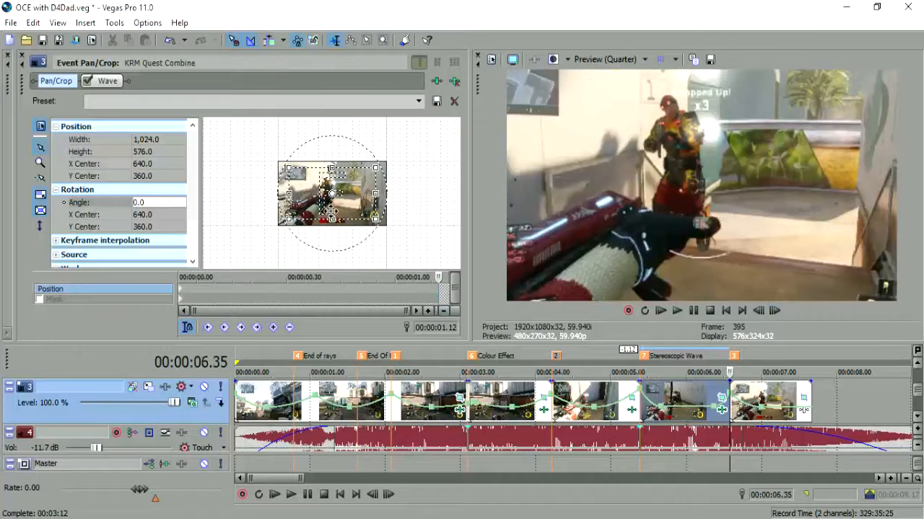
{"action": "left_click_drag", "start_coordinate": [330, 220], "coordinate": [332, 226]}
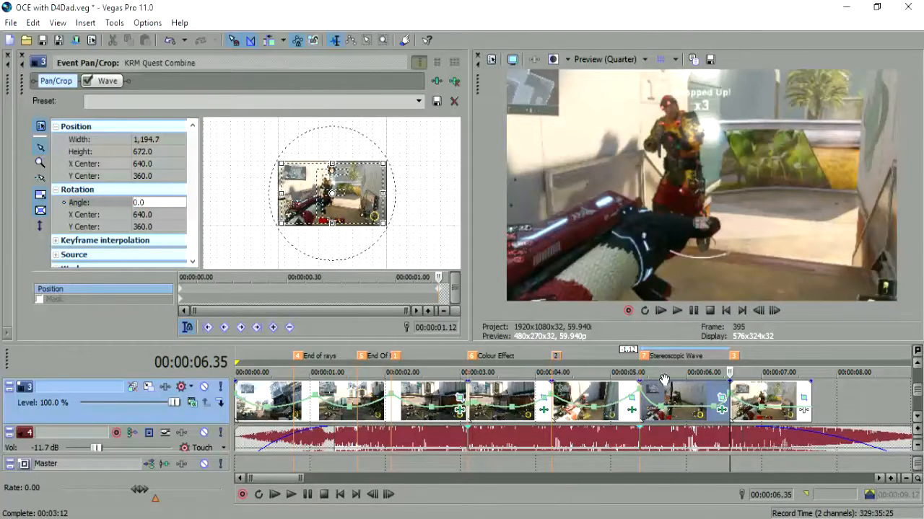
{"action": "left_click", "coordinate": [640, 408]}
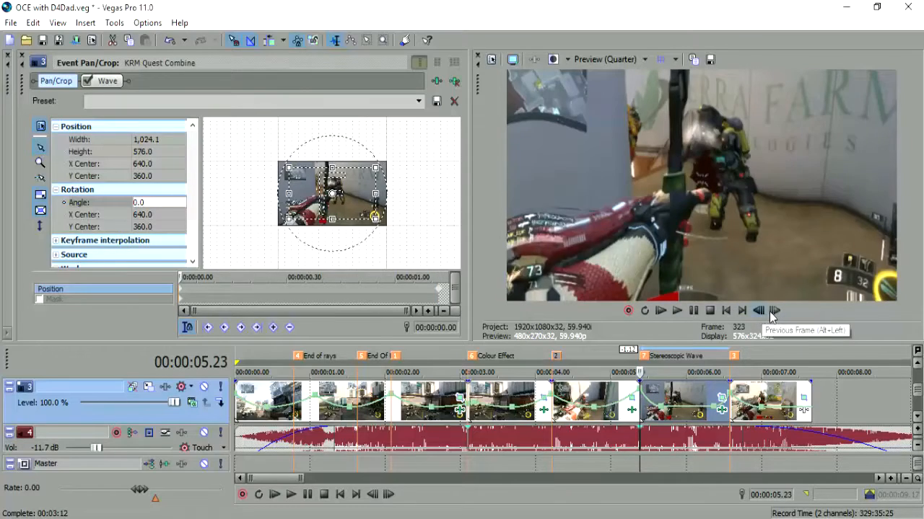
{"action": "left_click", "coordinate": [774, 311]}
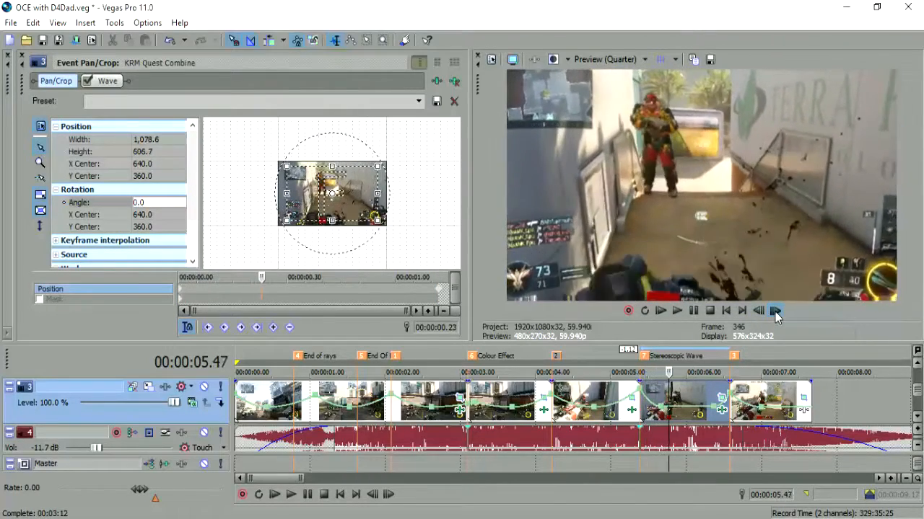
{"action": "left_click", "coordinate": [774, 310]}
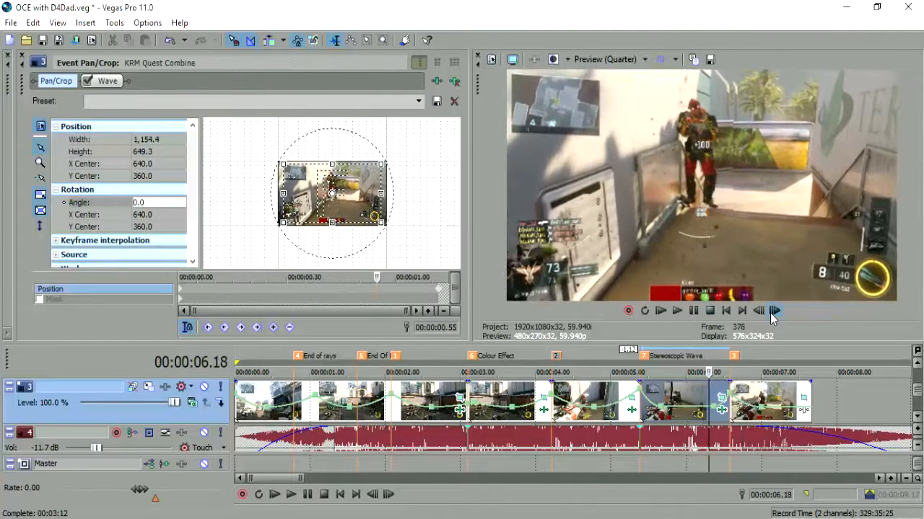
- Set the waved clip's Pan/Crop rotation angle to 3.0 at its first keyframe
{"action": "left_click", "coordinate": [180, 289]}
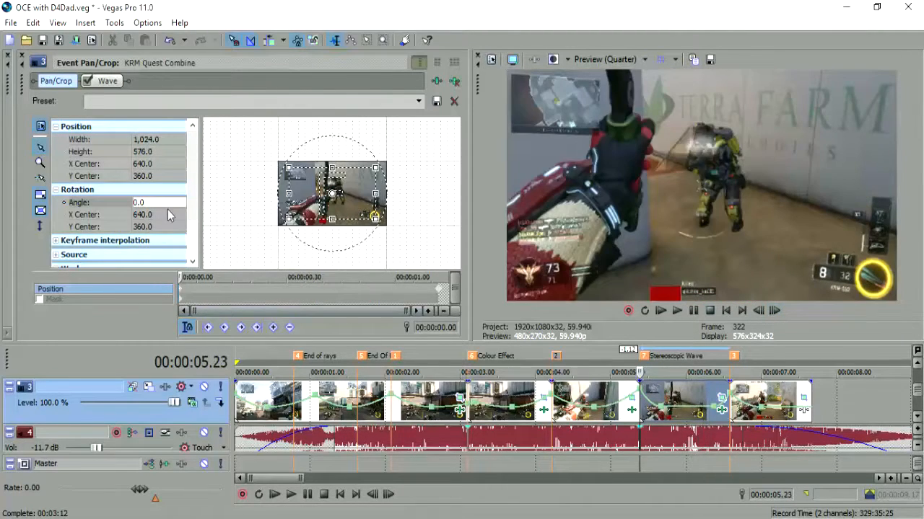
{"action": "left_click", "coordinate": [168, 204]}
{"action": "left_click", "coordinate": [170, 199]}
{"action": "left_click", "coordinate": [170, 200]}
{"action": "left_click", "coordinate": [171, 199]}
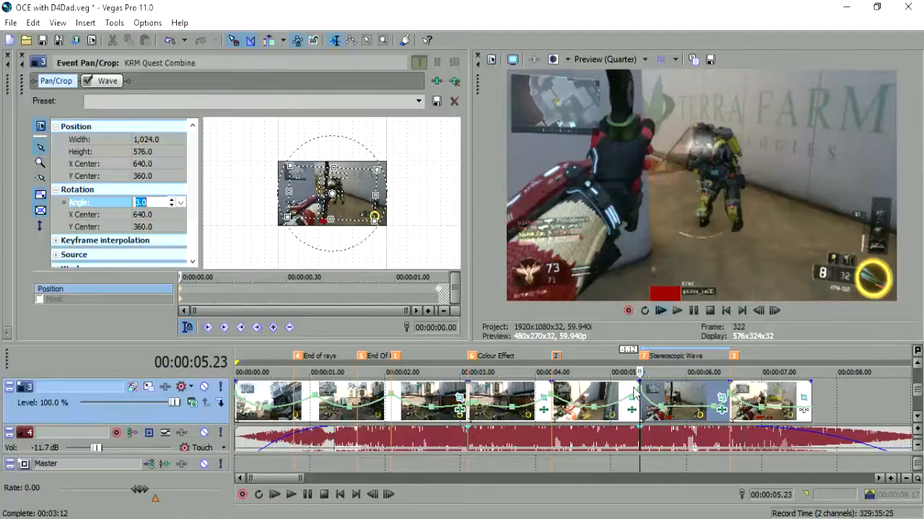
{"action": "key", "text": "Return"}
- Examine the rotation and zoom frame by frame across the cut and compare the clip's first and last Pan/Crop keyframes
{"action": "left_click", "coordinate": [630, 393]}
{"action": "left_click", "coordinate": [775, 310]}
{"action": "left_click", "coordinate": [775, 310]}
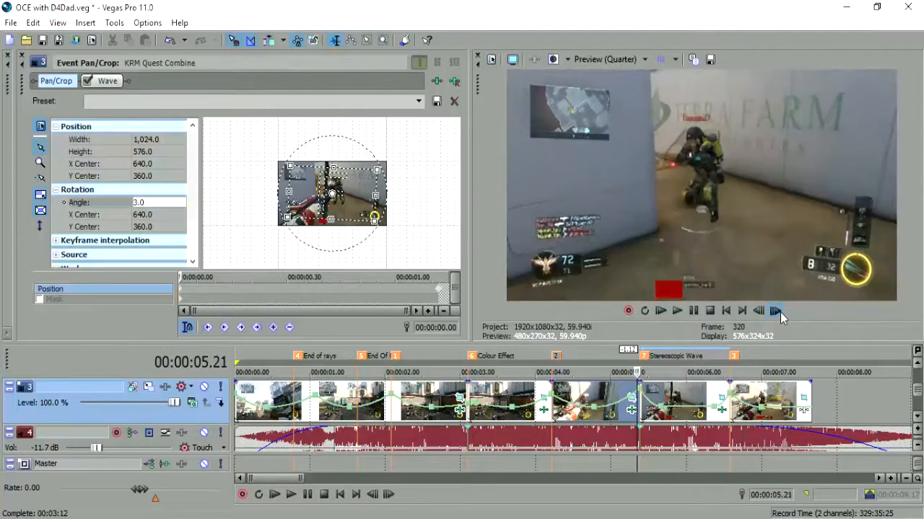
{"action": "left_click", "coordinate": [775, 310]}
{"action": "left_click", "coordinate": [780, 313]}
{"action": "left_click", "coordinate": [779, 313]}
{"action": "left_click", "coordinate": [765, 316]}
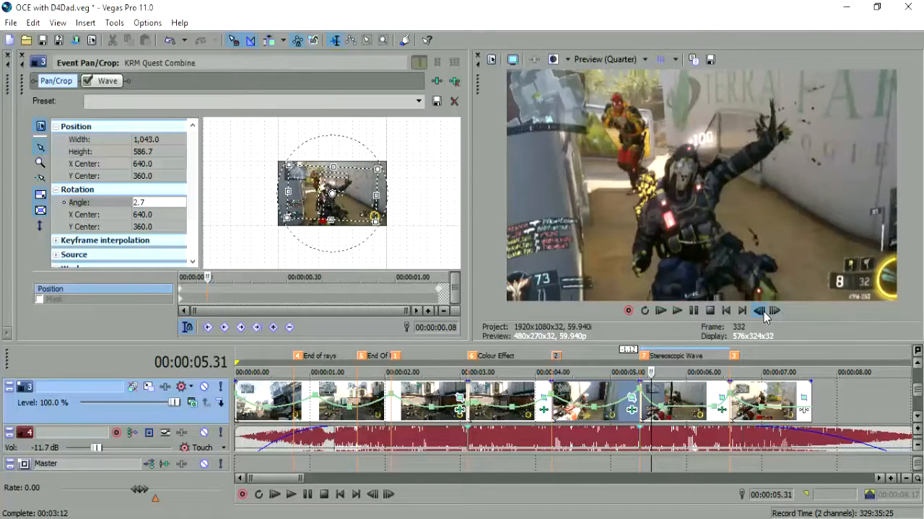
{"action": "left_click", "coordinate": [764, 316]}
{"action": "left_click", "coordinate": [765, 316]}
{"action": "left_click", "coordinate": [765, 316]}
{"action": "left_click", "coordinate": [775, 312]}
{"action": "left_click", "coordinate": [775, 312]}
{"action": "left_click", "coordinate": [760, 310]}
{"action": "left_click", "coordinate": [759, 310]}
{"action": "left_click", "coordinate": [760, 310]}
{"action": "left_click", "coordinate": [760, 310]}
{"action": "left_click", "coordinate": [760, 310]}
{"action": "left_click", "coordinate": [759, 310]}
{"action": "key", "text": "alt+Right"}
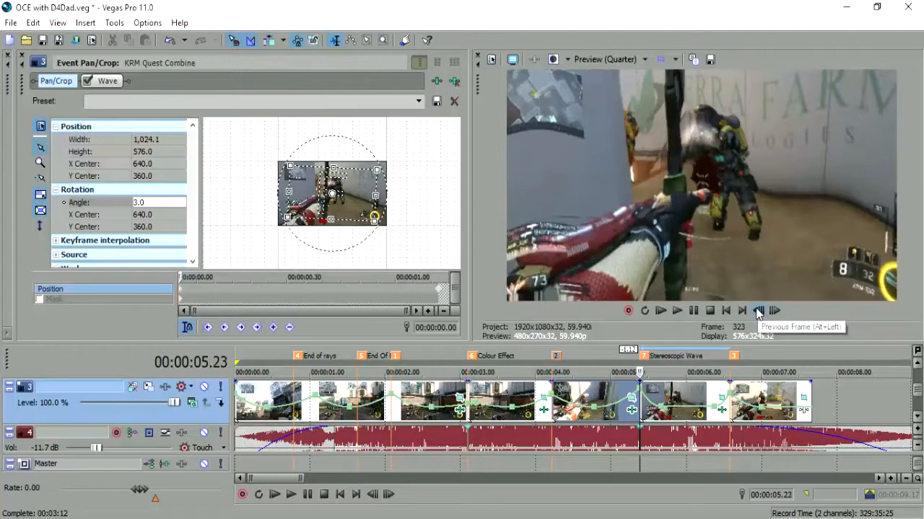
{"action": "left_click", "coordinate": [758, 310]}
{"action": "left_click", "coordinate": [774, 311]}
{"action": "left_click", "coordinate": [772, 312]}
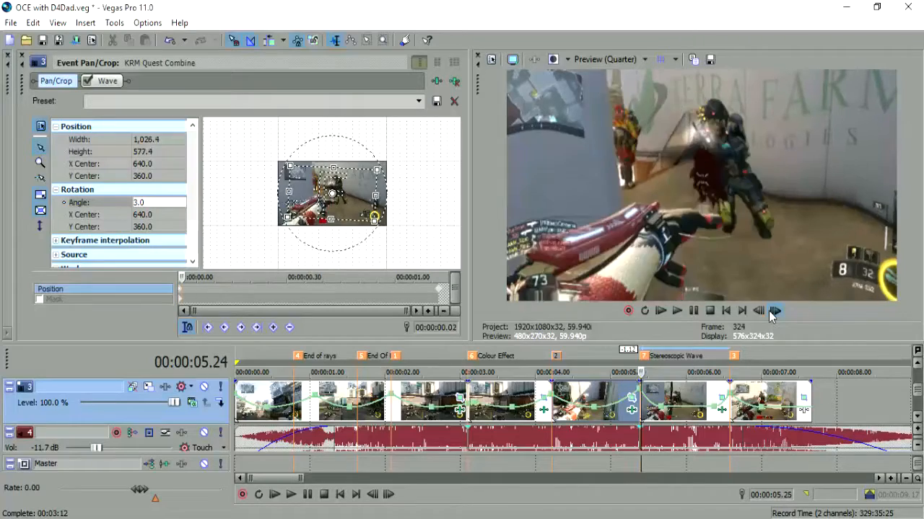
{"action": "left_click", "coordinate": [772, 312]}
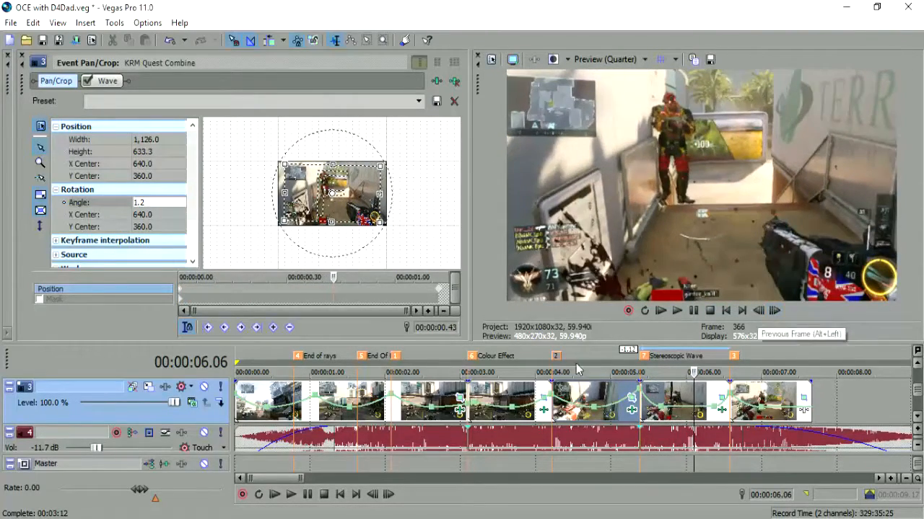
{"action": "left_click", "coordinate": [438, 289]}
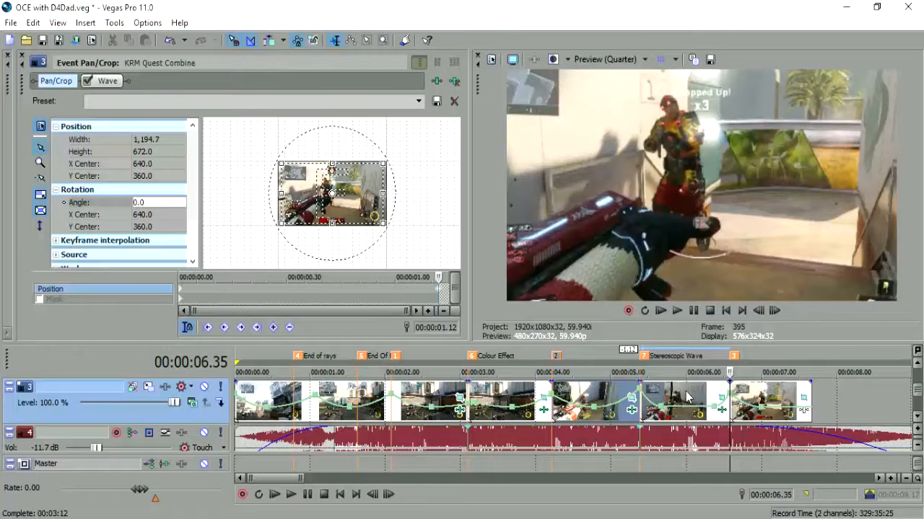
{"action": "left_click", "coordinate": [646, 410]}
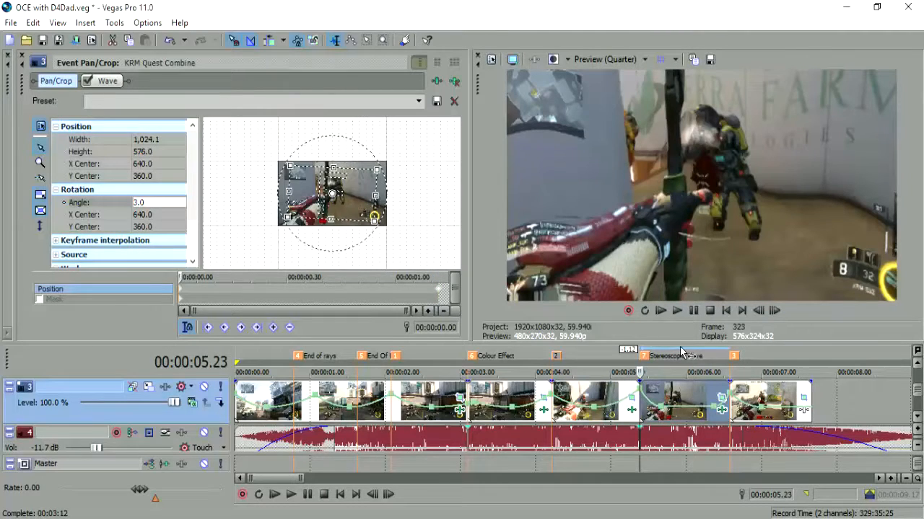
- Apply the default preset of the Stereoscopic 3D Adjust effect to the waved clip
{"action": "left_click", "coordinate": [22, 54]}
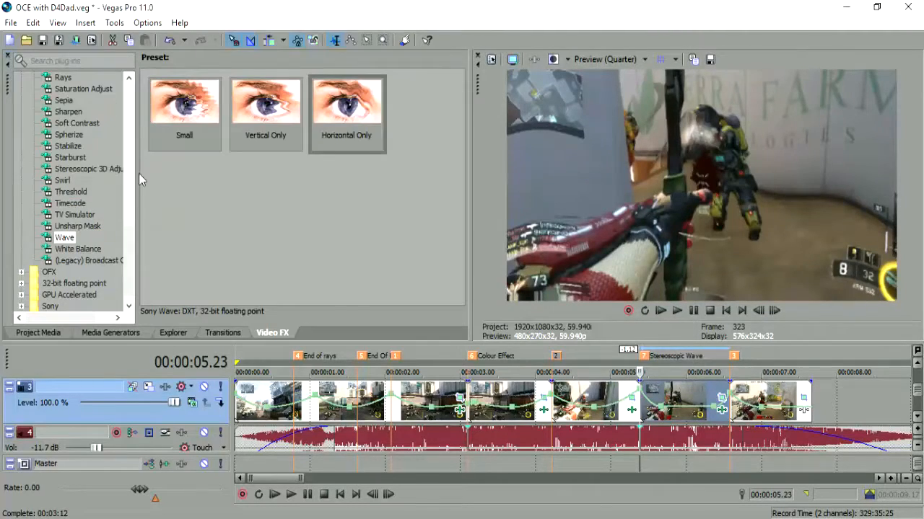
{"action": "left_click", "coordinate": [80, 170]}
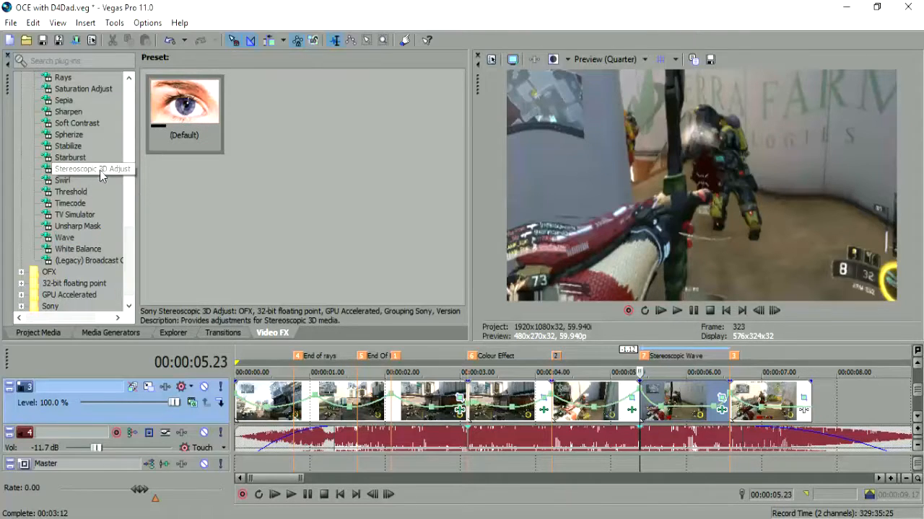
{"action": "left_click_drag", "start_coordinate": [180, 109], "coordinate": [680, 408]}
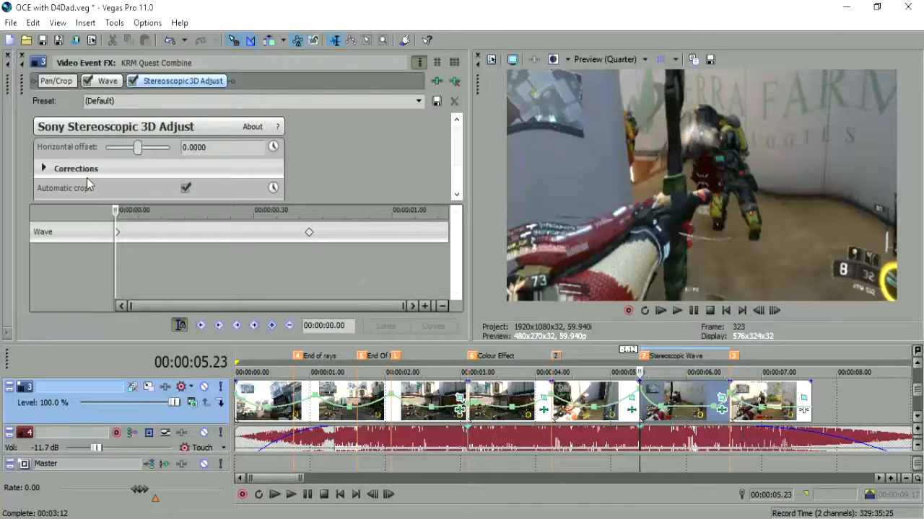
- Try Stereoscopic 3D corrections with vertical offset 0.0368, zoom -0.1000, keystone 0.0495 and rotation -5.842
{"action": "left_click", "coordinate": [43, 168]}
{"action": "mouse_move", "coordinate": [139, 188]}
{"action": "left_mouse_down"}
{"action": "mouse_move", "coordinate": [154, 188]}
{"action": "mouse_move", "coordinate": [107, 188]}
{"action": "mouse_move", "coordinate": [170, 187]}
{"action": "mouse_move", "coordinate": [112, 188]}
{"action": "mouse_move", "coordinate": [153, 188]}
{"action": "left_mouse_up"}
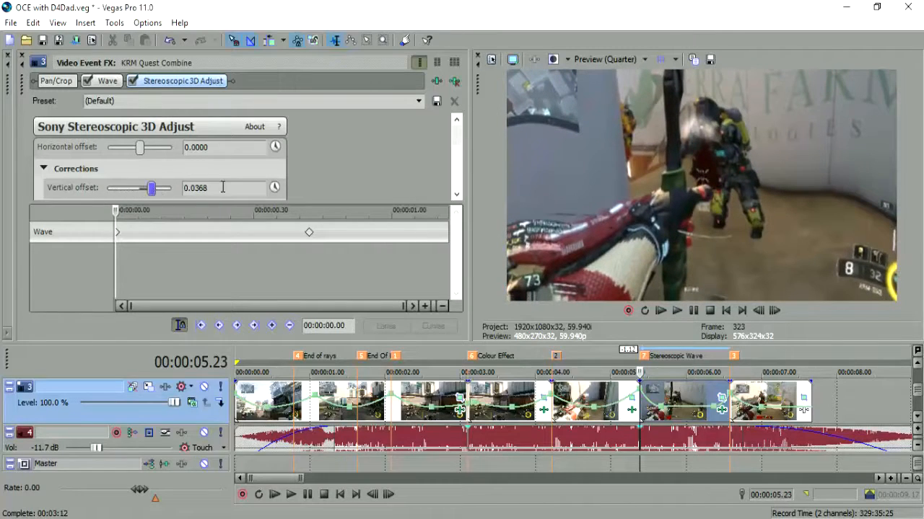
{"action": "scroll", "coordinate": [459, 144], "scroll_direction": "down", "scroll_amount": 3}
{"action": "left_click_drag", "start_coordinate": [139, 163], "coordinate": [157, 187]}
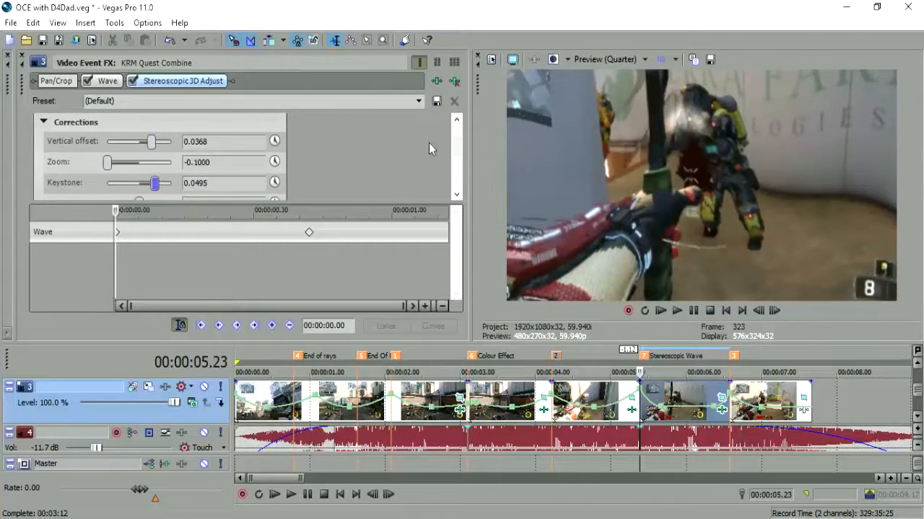
{"action": "scroll", "coordinate": [456, 149], "scroll_direction": "down", "scroll_amount": 2}
{"action": "left_click_drag", "start_coordinate": [140, 166], "coordinate": [244, 149]}
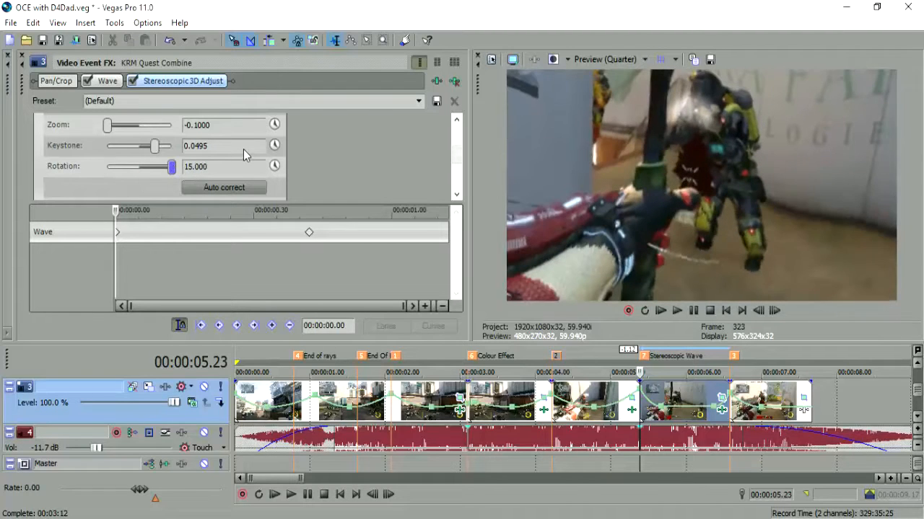
{"action": "left_click_drag", "start_coordinate": [181, 158], "coordinate": [152, 158]}
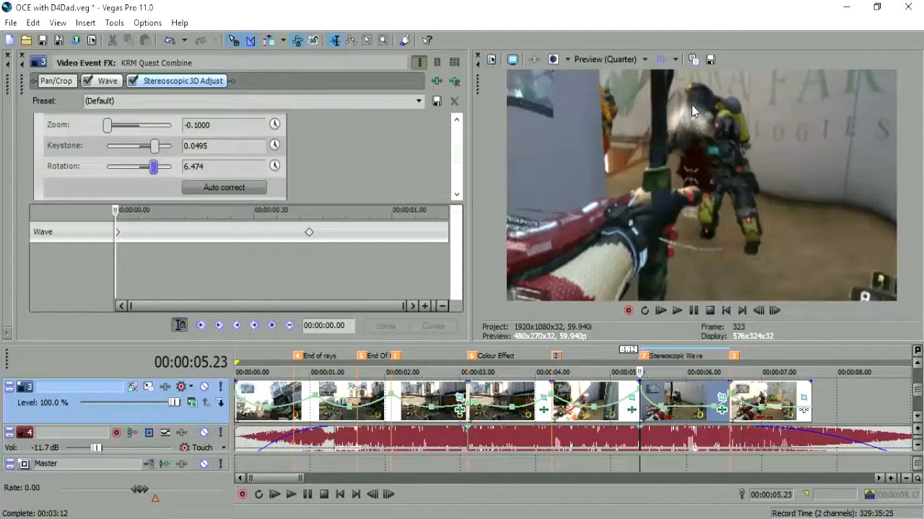
{"action": "left_click_drag", "start_coordinate": [155, 168], "coordinate": [135, 164]}
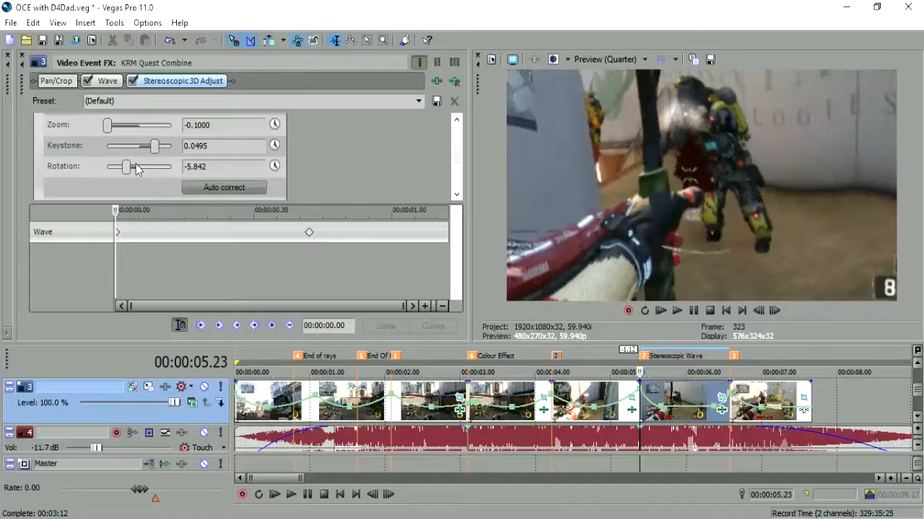
- Remove the Stereoscopic 3D Adjust effect from the waved clip and close its effect settings
{"action": "left_click", "coordinate": [454, 81]}
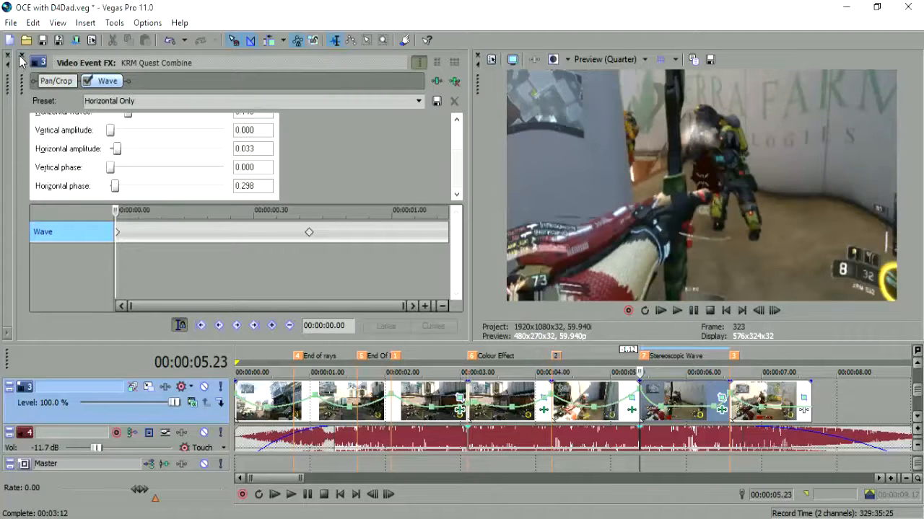
{"action": "left_click", "coordinate": [23, 55]}
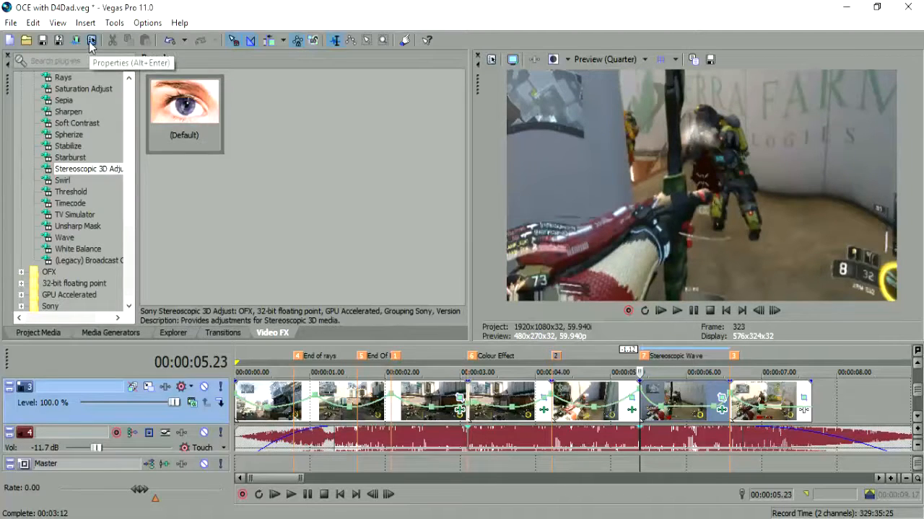
- Set the project's Stereoscopic 3D mode to Anaglyphic (red/cyan) and apply the project properties
{"action": "left_click", "coordinate": [92, 41]}
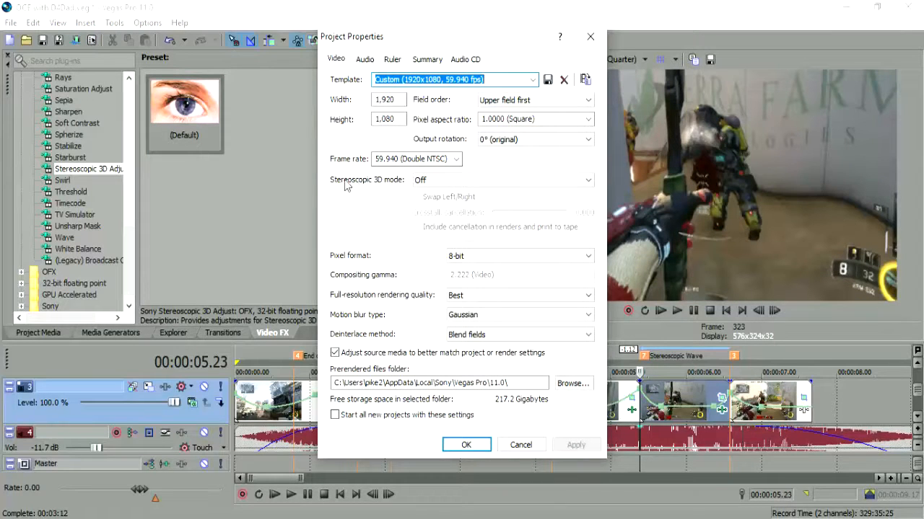
{"action": "left_click", "coordinate": [441, 181]}
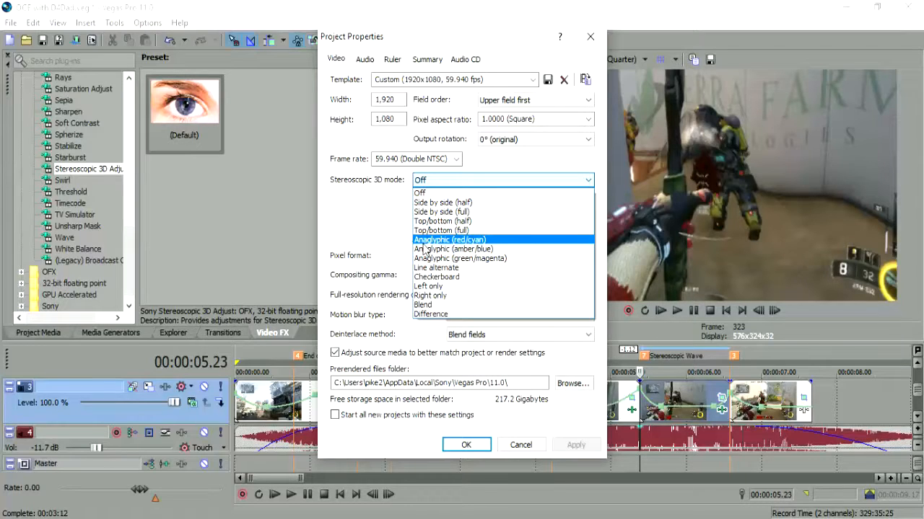
{"action": "left_click", "coordinate": [470, 243]}
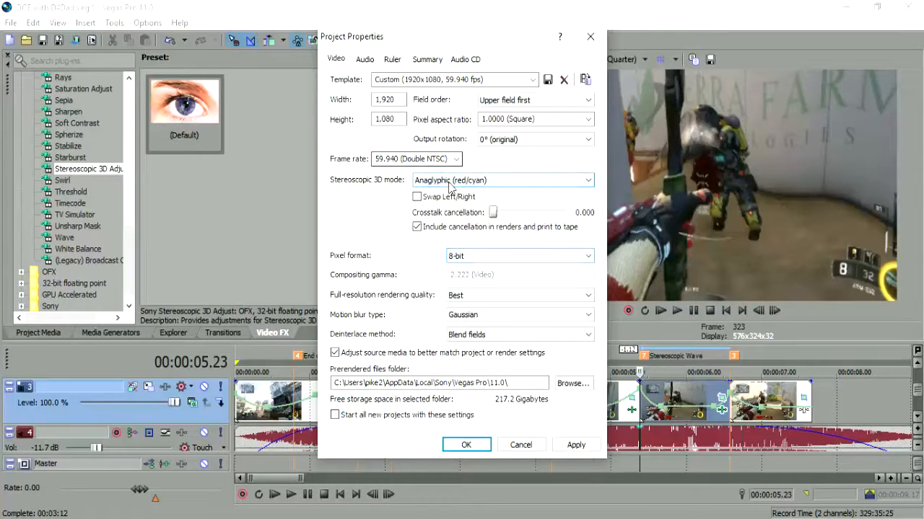
{"action": "left_click", "coordinate": [576, 445]}
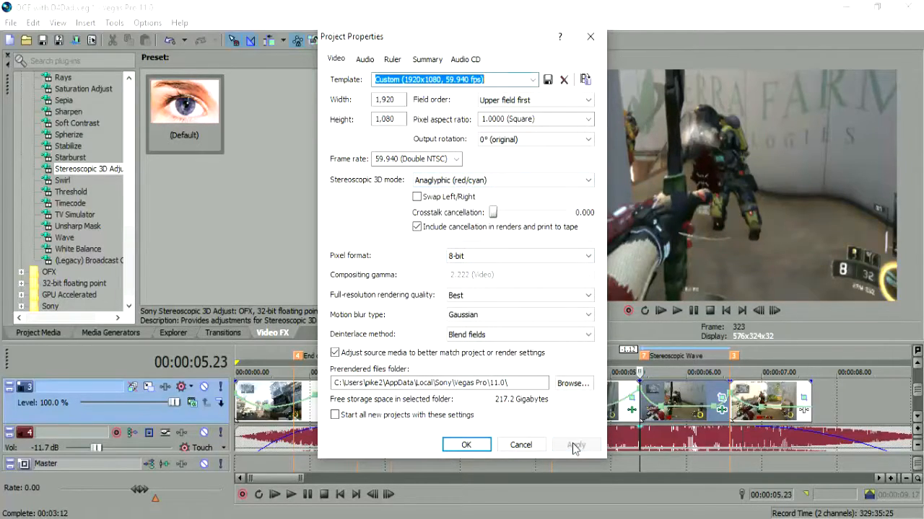
{"action": "left_click", "coordinate": [467, 445]}
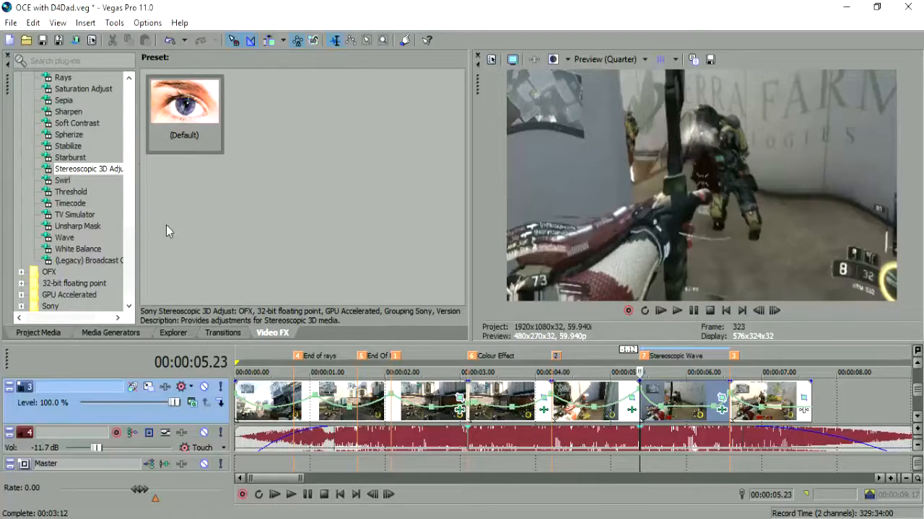
- Add the default preset of the Saturation Adjust effect to the whole gameplay video track
{"action": "left_click", "coordinate": [72, 89]}
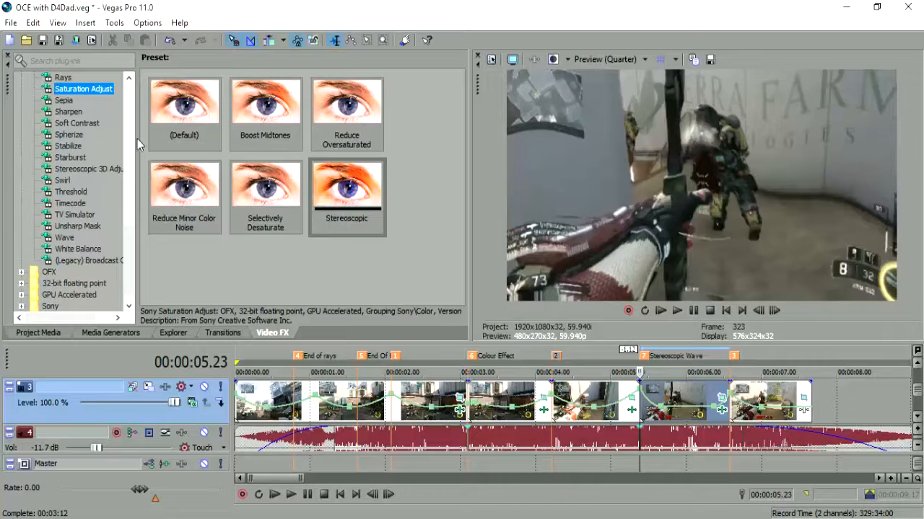
{"action": "left_click", "coordinate": [184, 115]}
{"action": "left_click_drag", "start_coordinate": [204, 106], "coordinate": [153, 422]}
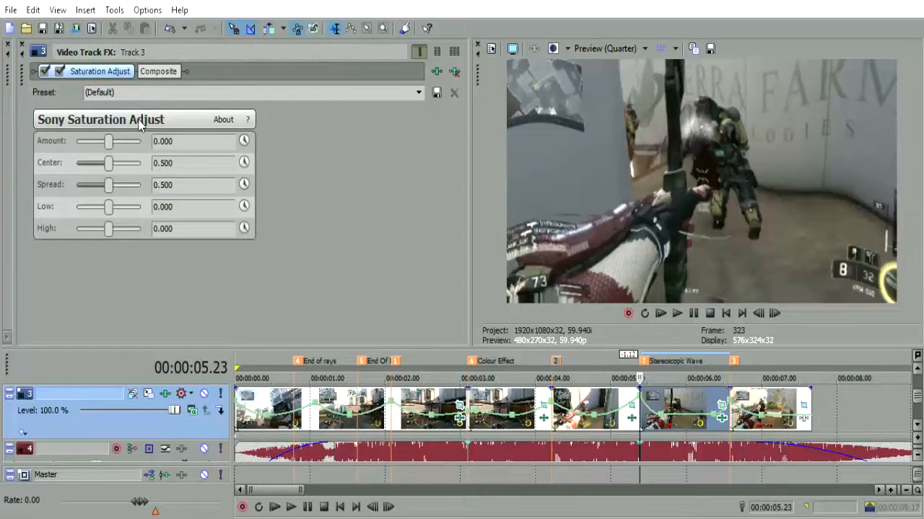
- Set the track's Saturation Adjust amount, low and high values to 1.000 and enlarge the timeline area
{"action": "left_click_drag", "start_coordinate": [105, 140], "coordinate": [184, 144]}
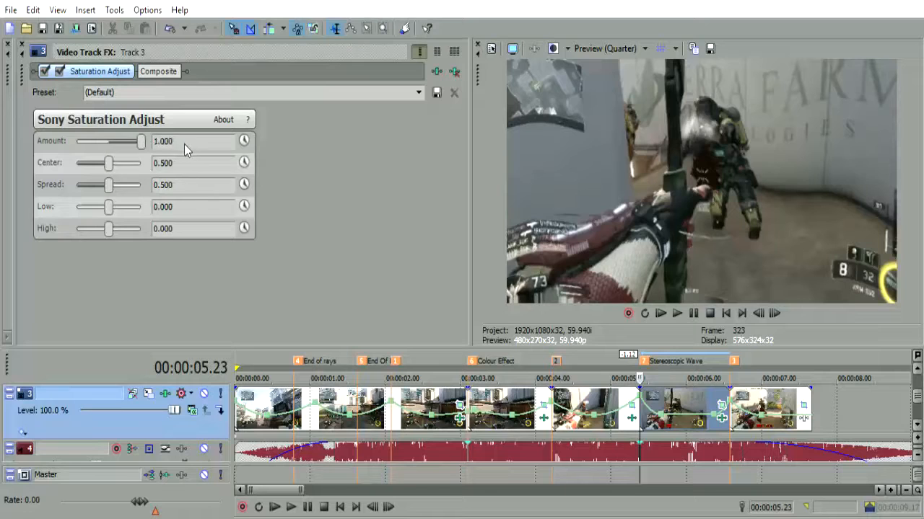
{"action": "left_click_drag", "start_coordinate": [108, 207], "coordinate": [223, 209]}
{"action": "left_click_drag", "start_coordinate": [109, 230], "coordinate": [227, 229]}
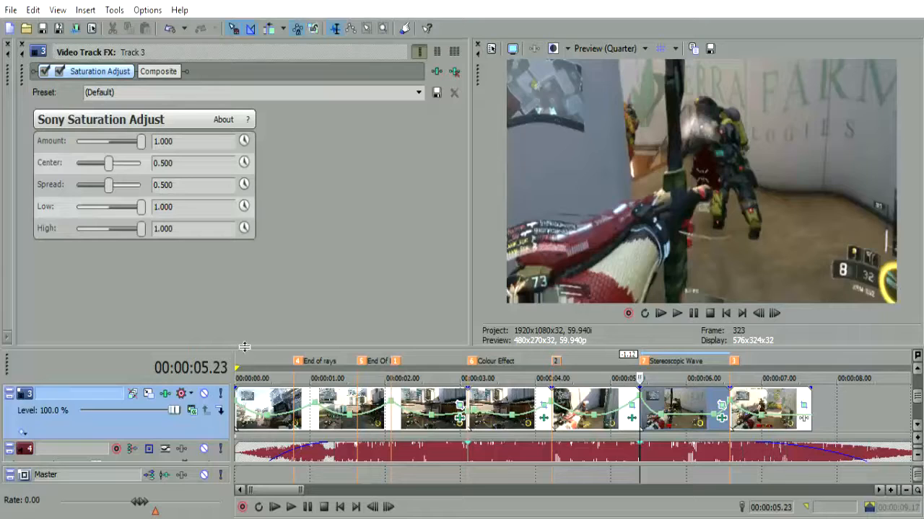
{"action": "left_click_drag", "start_coordinate": [250, 314], "coordinate": [249, 278]}
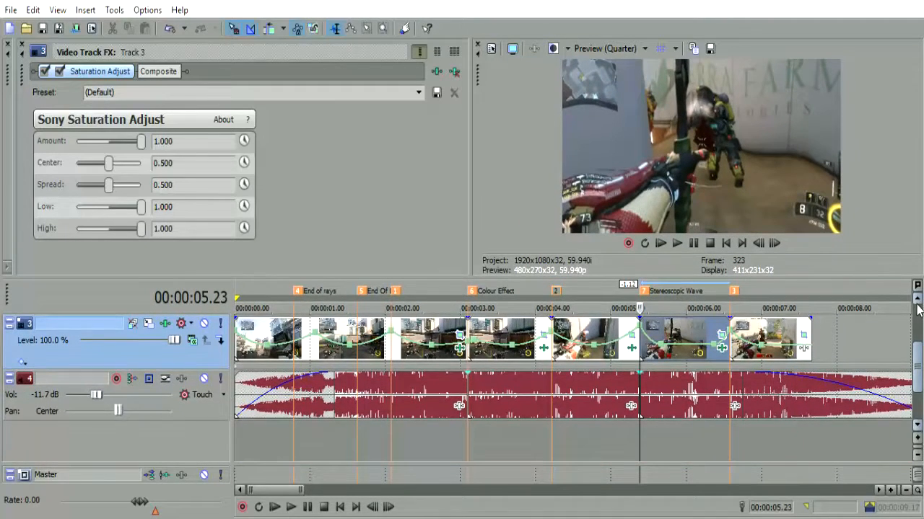
- Close the track 3 saturation settings and add the Stereoscopic preset of Saturation Adjust to video track 2
{"action": "left_click", "coordinate": [916, 303]}
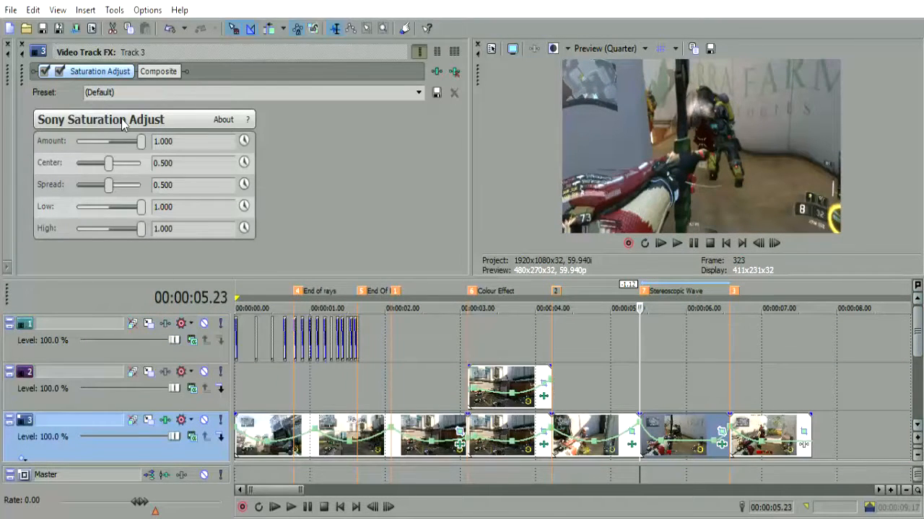
{"action": "left_click", "coordinate": [22, 44]}
{"action": "left_click_drag", "start_coordinate": [347, 187], "coordinate": [132, 402]}
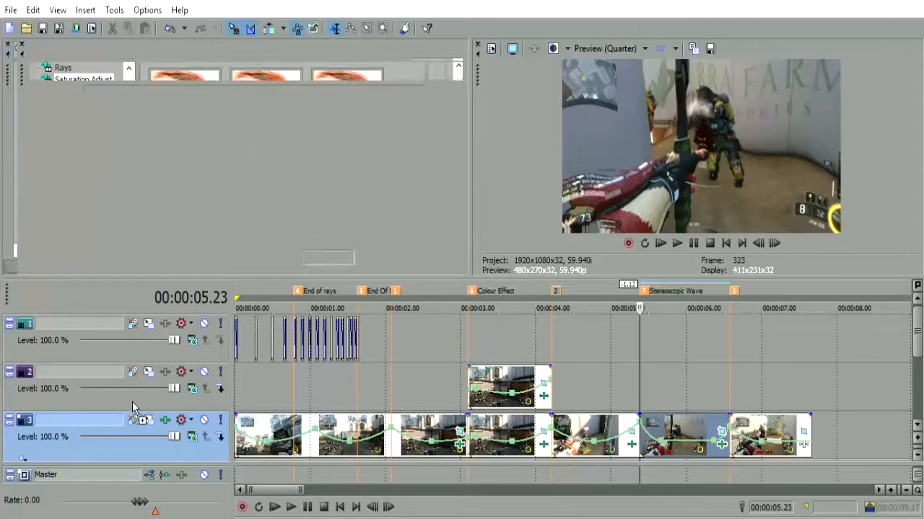
{"action": "left_click", "coordinate": [511, 374]}
{"action": "left_click", "coordinate": [477, 385]}
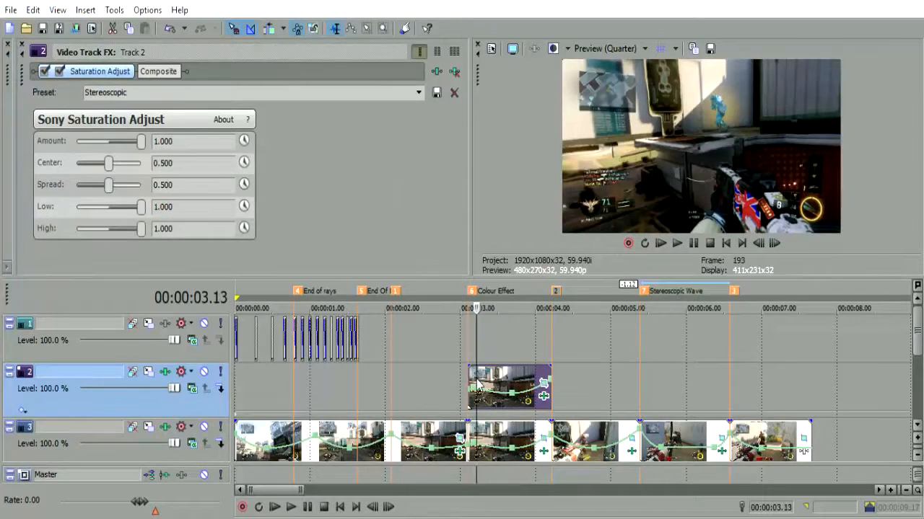
{"action": "left_click", "coordinate": [469, 383]}
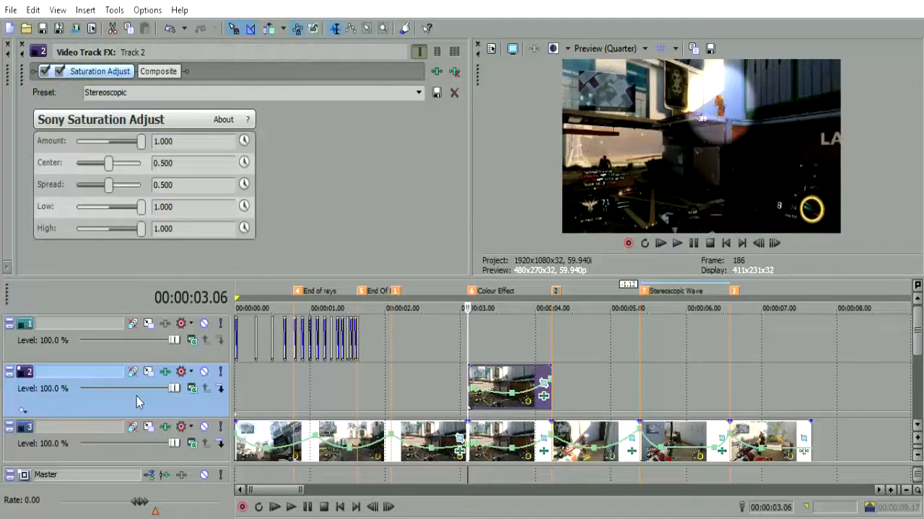
- Remove Saturation Adjust from video track 2 to view its clip without it, and re-add the Stereoscopic preset
{"action": "left_click", "coordinate": [448, 68]}
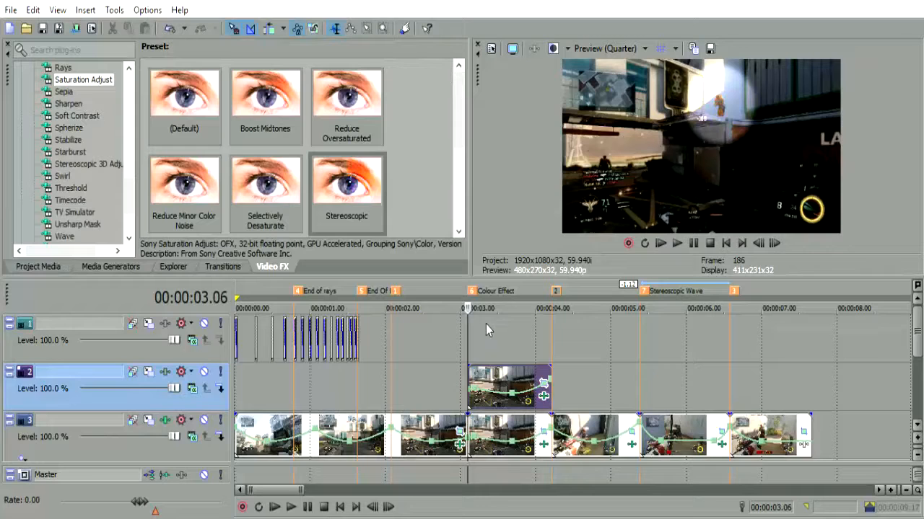
{"action": "left_click", "coordinate": [502, 382]}
{"action": "left_click", "coordinate": [513, 382]}
{"action": "left_click", "coordinate": [483, 382]}
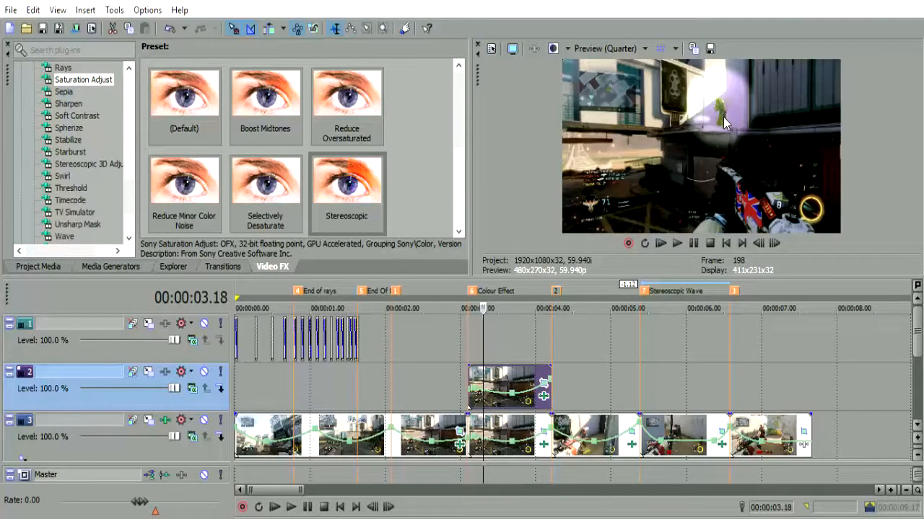
{"action": "left_click_drag", "start_coordinate": [359, 198], "coordinate": [152, 396]}
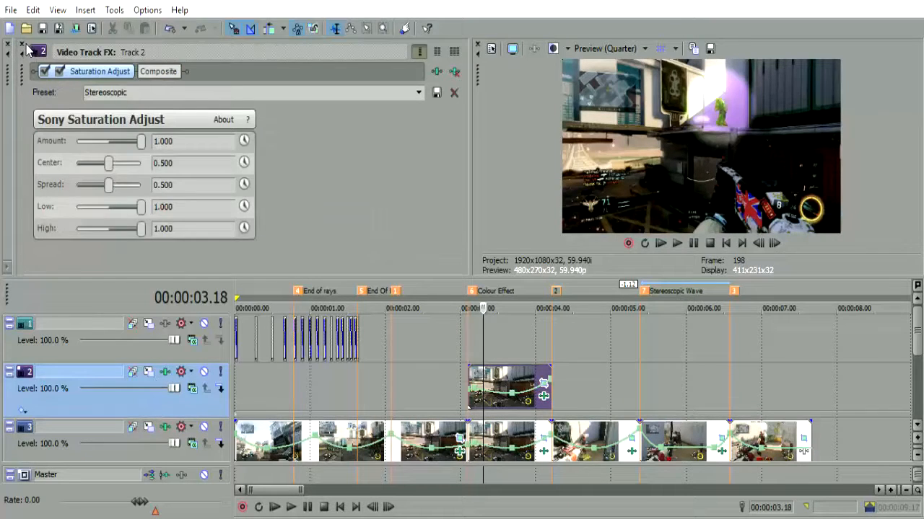
{"action": "left_click", "coordinate": [25, 46]}
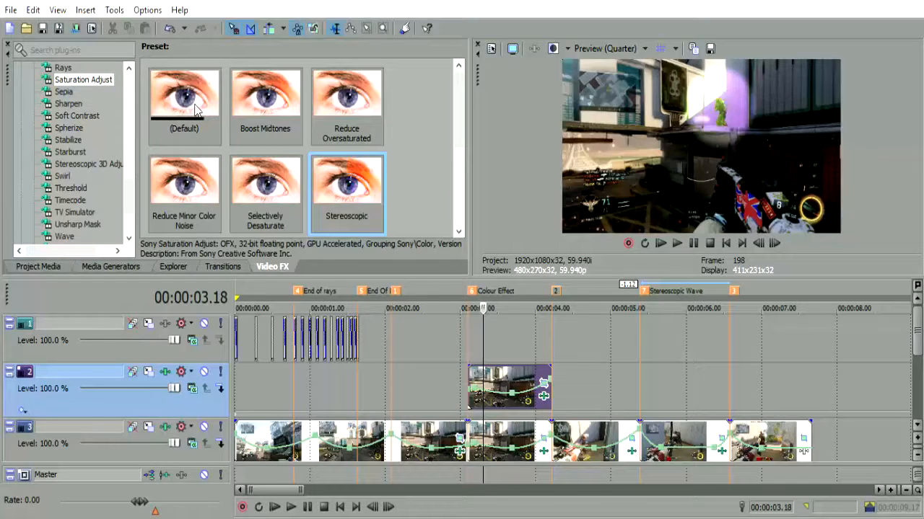
- Widen the effects list and compare the available presets of Stereoscopic 3D Adjust and Saturation Adjust
{"action": "left_click", "coordinate": [106, 165]}
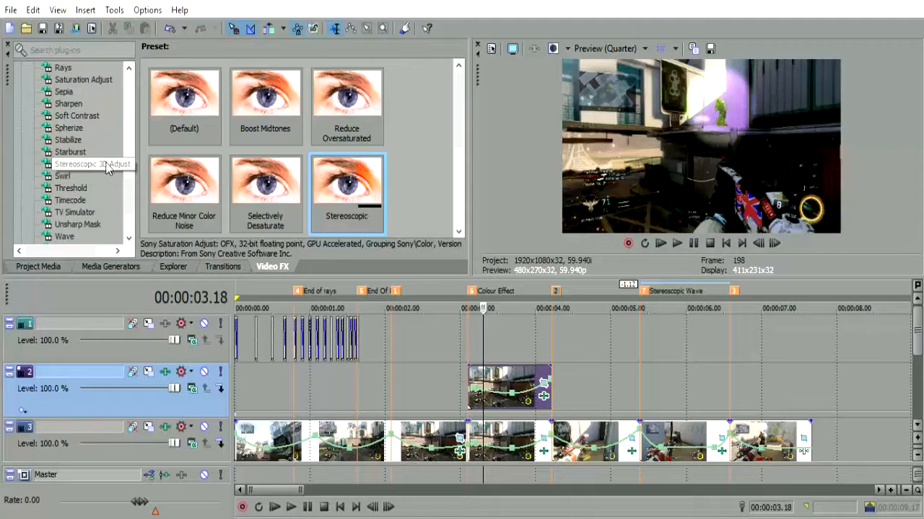
{"action": "left_click", "coordinate": [86, 83]}
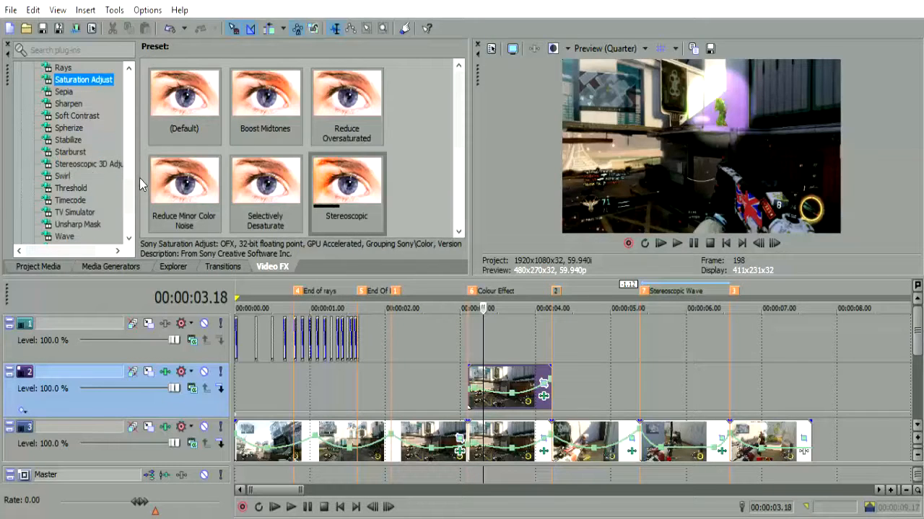
{"action": "left_click_drag", "start_coordinate": [139, 177], "coordinate": [186, 173]}
{"action": "left_click", "coordinate": [106, 166]}
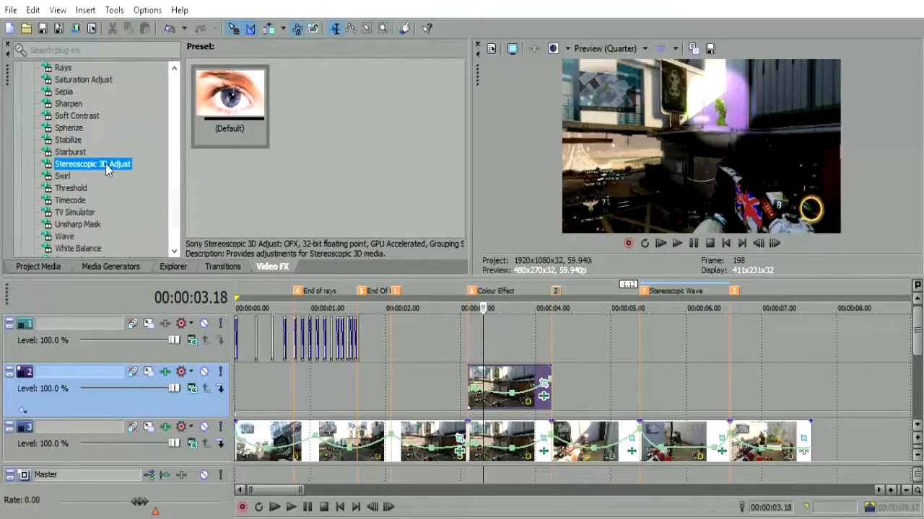
{"action": "left_click", "coordinate": [95, 79]}
{"action": "left_click", "coordinate": [110, 165]}
{"action": "left_click", "coordinate": [100, 79]}
{"action": "left_click", "coordinate": [99, 166]}
- Add the default Stereoscopic 3D Adjust effect to the Stereoscopic Wave clip on track 3 and expand its Corrections in an enlarged settings area
{"action": "left_click", "coordinate": [639, 389]}
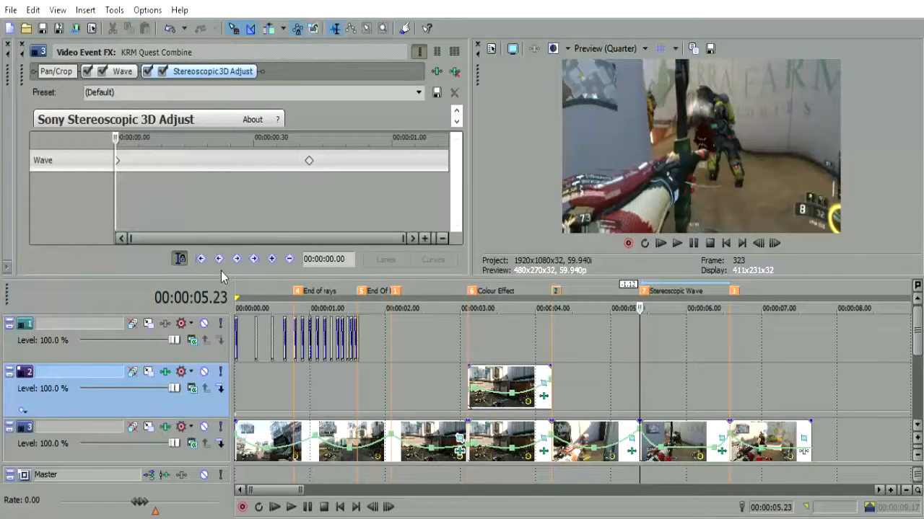
{"action": "left_click_drag", "start_coordinate": [221, 276], "coordinate": [221, 394]}
{"action": "left_click", "coordinate": [44, 163]}
- Try a Stereoscopic 3D Adjust vertical offset of 0.0032 and reset it to 0
{"action": "mouse_move", "coordinate": [140, 185]}
{"action": "left_mouse_down"}
{"action": "mouse_move", "coordinate": [213, 186]}
{"action": "mouse_move", "coordinate": [45, 174]}
{"action": "mouse_move", "coordinate": [351, 170]}
{"action": "mouse_move", "coordinate": [142, 181]}
{"action": "mouse_move", "coordinate": [168, 173]}
{"action": "mouse_move", "coordinate": [112, 169]}
{"action": "mouse_move", "coordinate": [145, 169]}
{"action": "mouse_move", "coordinate": [134, 171]}
{"action": "mouse_move", "coordinate": [142, 186]}
{"action": "left_mouse_up"}
{"action": "left_click", "coordinate": [224, 187]}
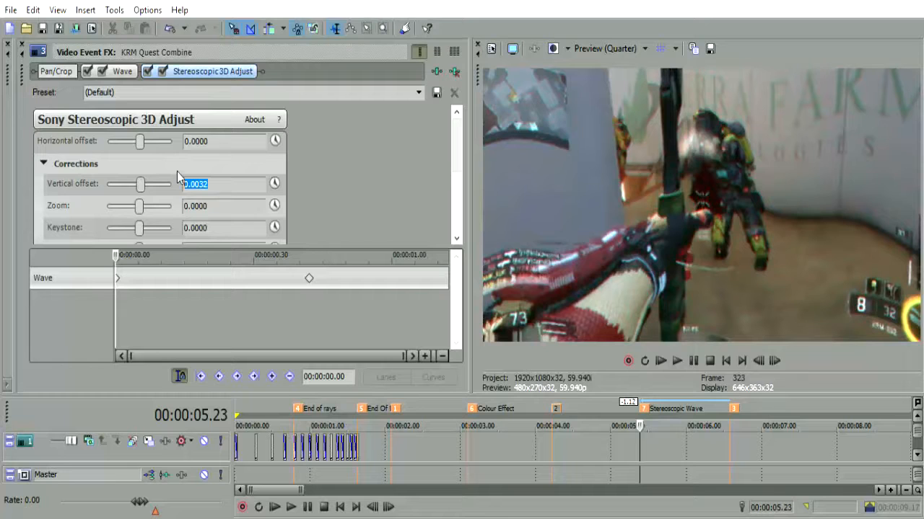
{"action": "type", "text": "0"}
{"action": "key", "text": "Return"}
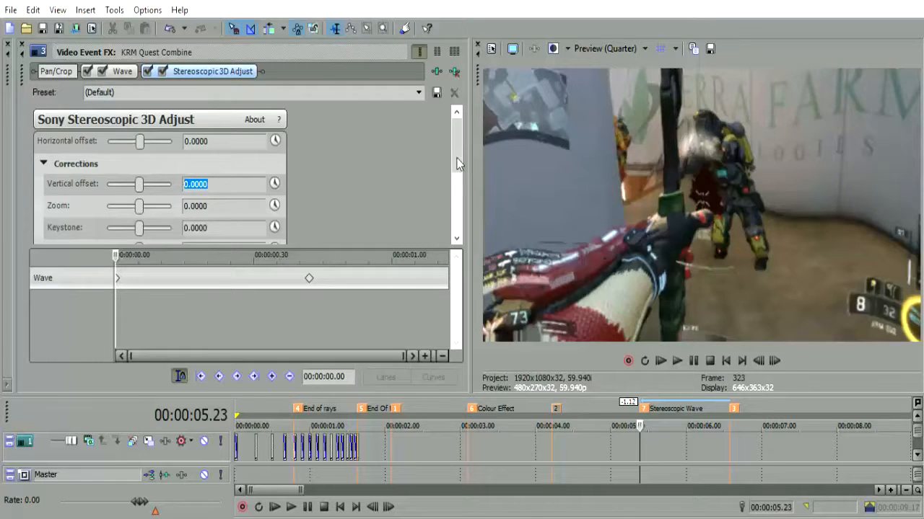
- Set the Stereoscopic 3D Adjust vertical offset to 0.0053 and its zoom to 0.0221
{"action": "scroll", "coordinate": [456, 165], "scroll_direction": "down", "scroll_amount": 2}
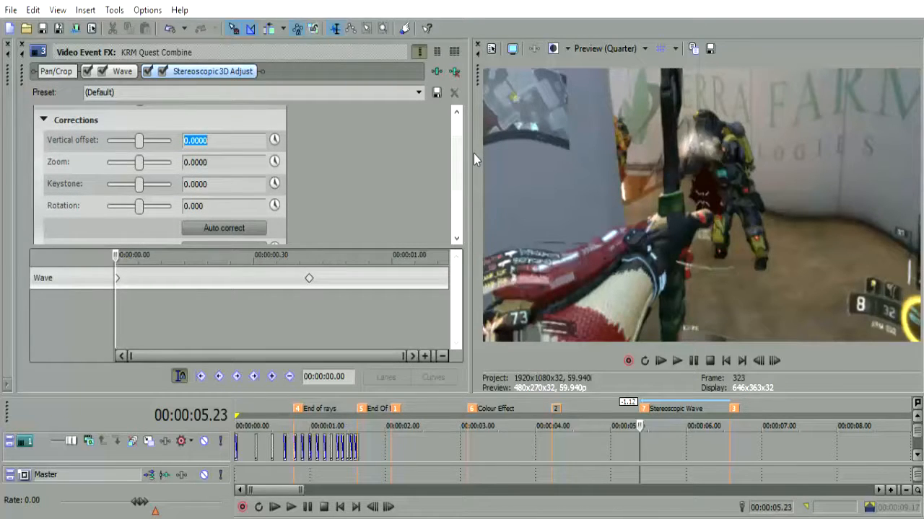
{"action": "left_click", "coordinate": [245, 144]}
{"action": "key", "text": "Return"}
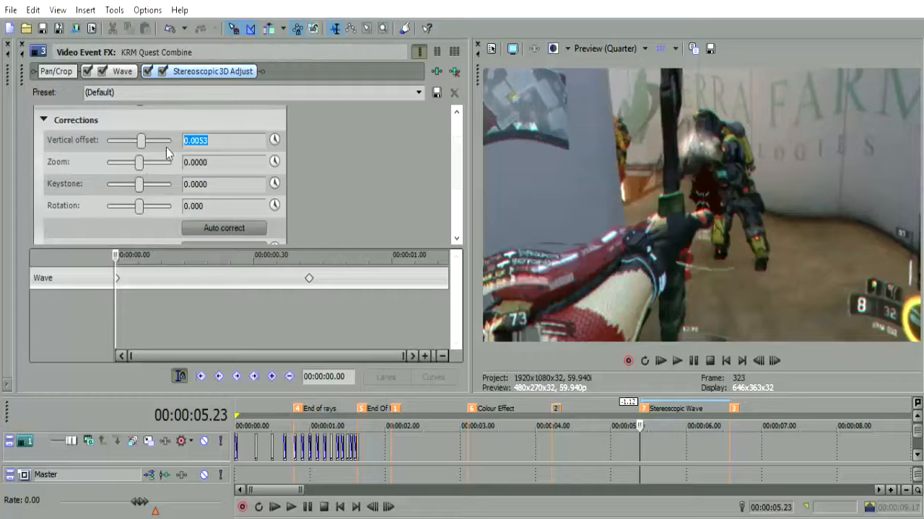
{"action": "left_click", "coordinate": [210, 143]}
{"action": "left_click", "coordinate": [211, 164]}
{"action": "type", "text": "0.0221"}
{"action": "key", "text": "Return"}
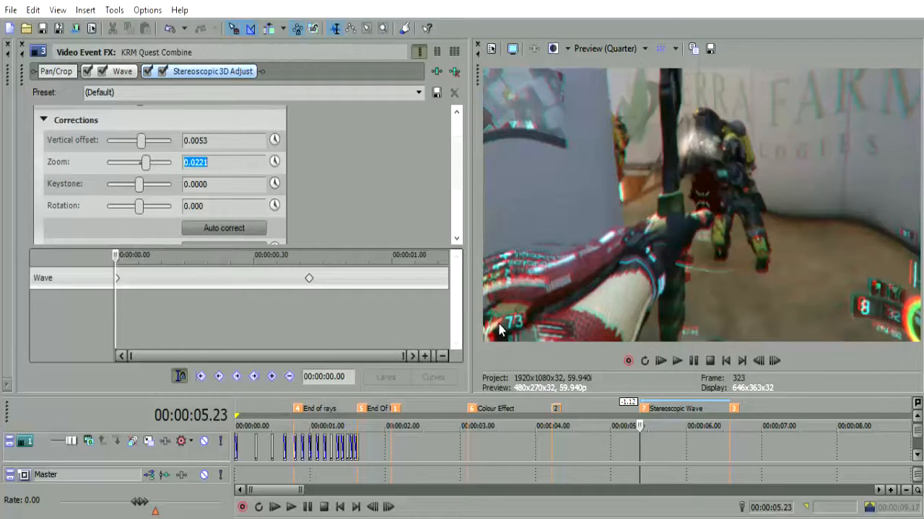
- Set the Stereoscopic 3D Adjust keystone to 0.0095 and rotation to -2.367, and step through the clip to preview the distortion
{"action": "left_click", "coordinate": [242, 185]}
{"action": "type", "text": "0.0095"}
{"action": "key", "text": "Return"}
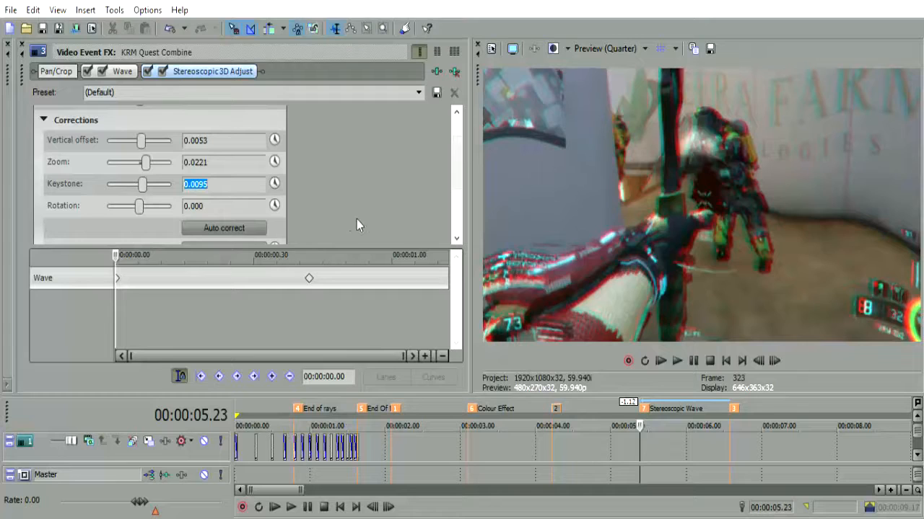
{"action": "left_click", "coordinate": [215, 207]}
{"action": "type", "text": "-2.367"}
{"action": "key", "text": "Return"}
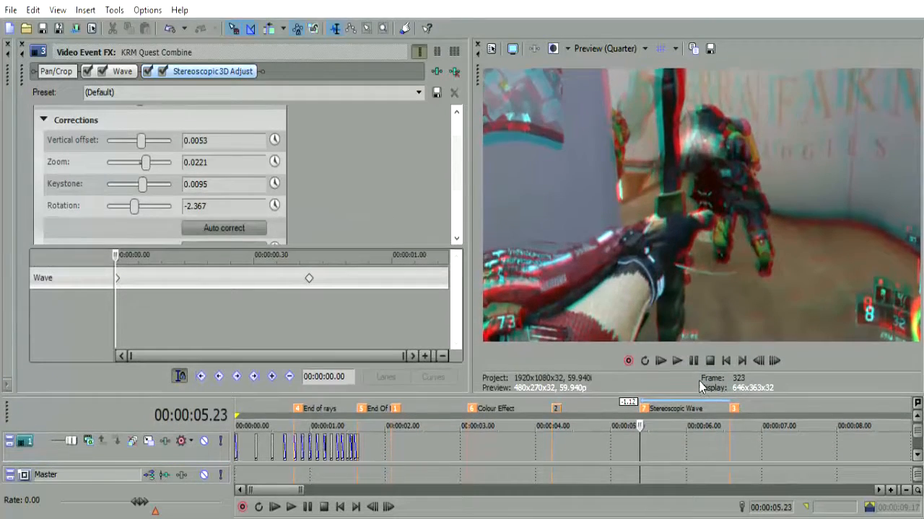
{"action": "left_click", "coordinate": [774, 360]}
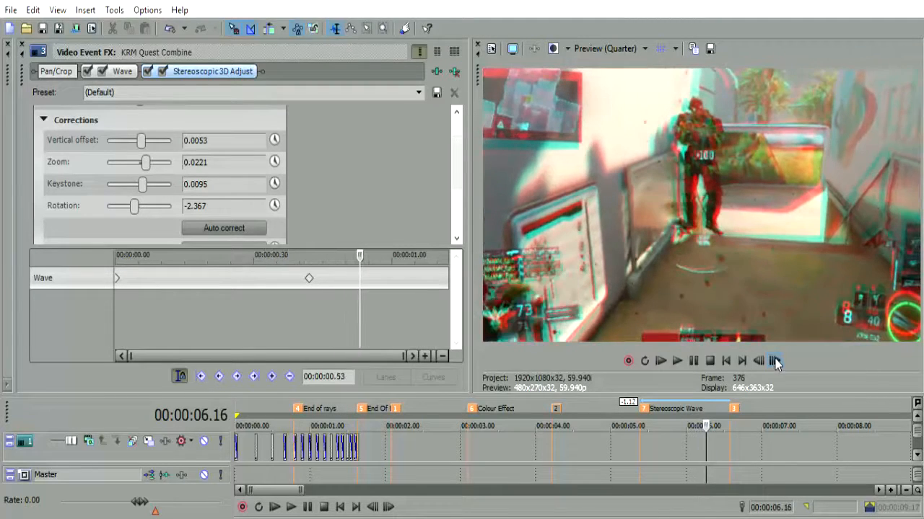
- With the cursor at the Wave keyframe at 00:00:00.42, enable animation of the Stereoscopic 3D Adjust vertical offset, zoom, keystone and rotation
{"action": "left_click", "coordinate": [309, 279]}
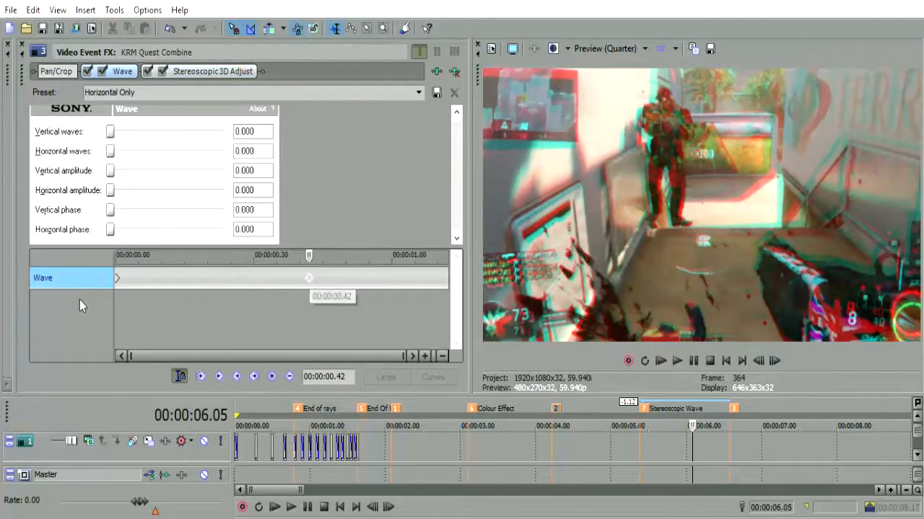
{"action": "left_click", "coordinate": [236, 71]}
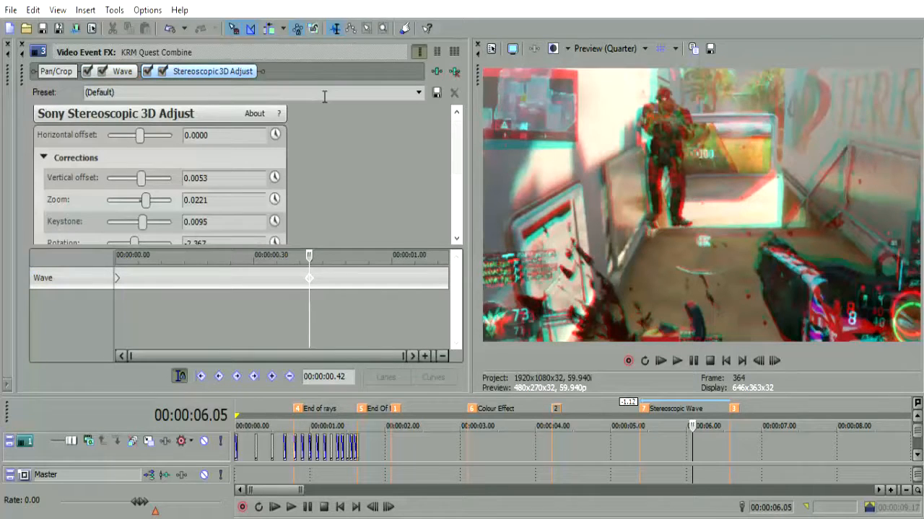
{"action": "scroll", "coordinate": [446, 153], "scroll_direction": "down", "scroll_amount": 3}
{"action": "scroll", "coordinate": [454, 170], "scroll_direction": "up", "scroll_amount": 1}
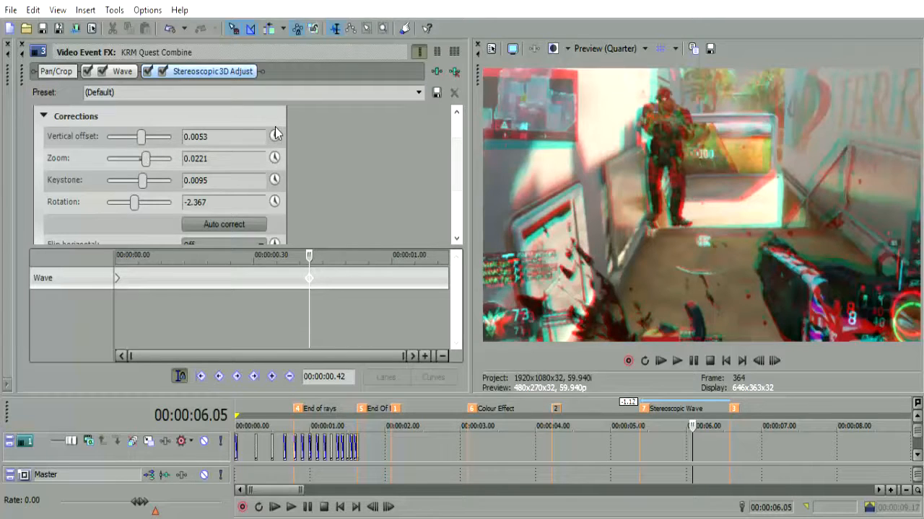
{"action": "left_click", "coordinate": [275, 137]}
{"action": "left_click", "coordinate": [275, 158]}
{"action": "left_click", "coordinate": [274, 179]}
{"action": "left_click", "coordinate": [274, 202]}
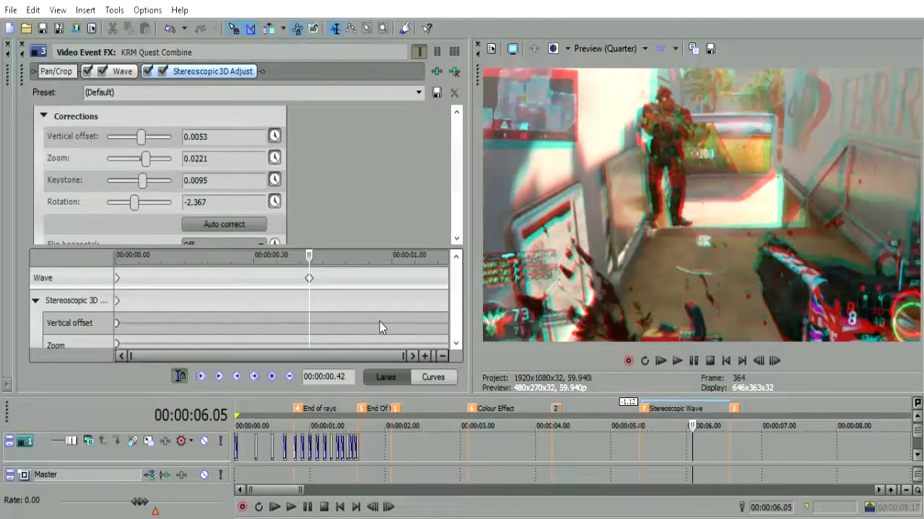
- Enlarge the effect settings and their keyframe area so that all Stereoscopic 3D Adjust lanes fit
{"action": "scroll", "coordinate": [459, 303], "scroll_direction": "down", "scroll_amount": 2}
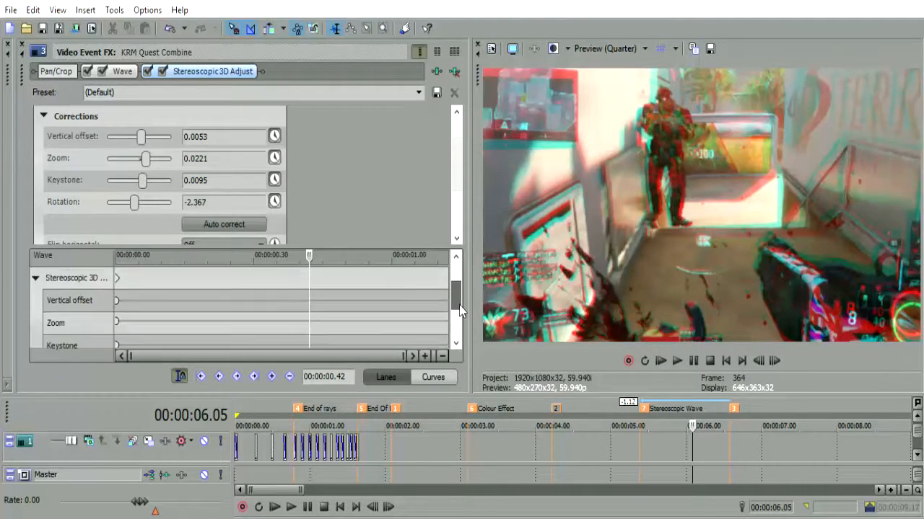
{"action": "scroll", "coordinate": [461, 284], "scroll_direction": "up", "scroll_amount": 2}
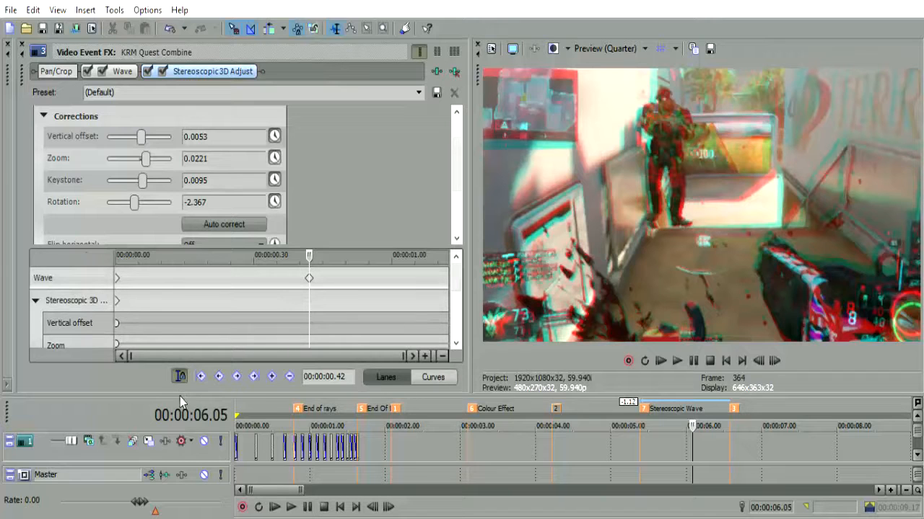
{"action": "left_click_drag", "start_coordinate": [180, 395], "coordinate": [180, 515]}
{"action": "left_click_drag", "start_coordinate": [276, 367], "coordinate": [285, 249]}
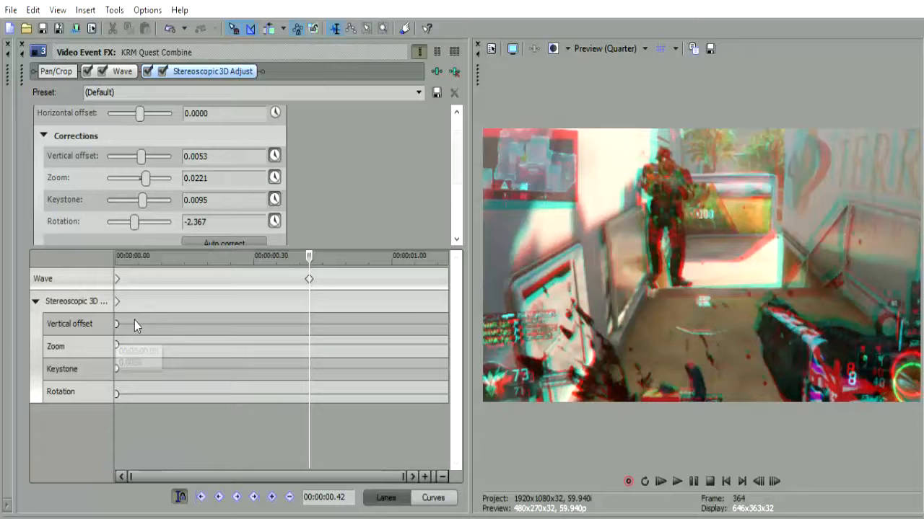
- Keyframe the vertical offset and zoom to 0 at 00:00:00.42
{"action": "left_click", "coordinate": [230, 156]}
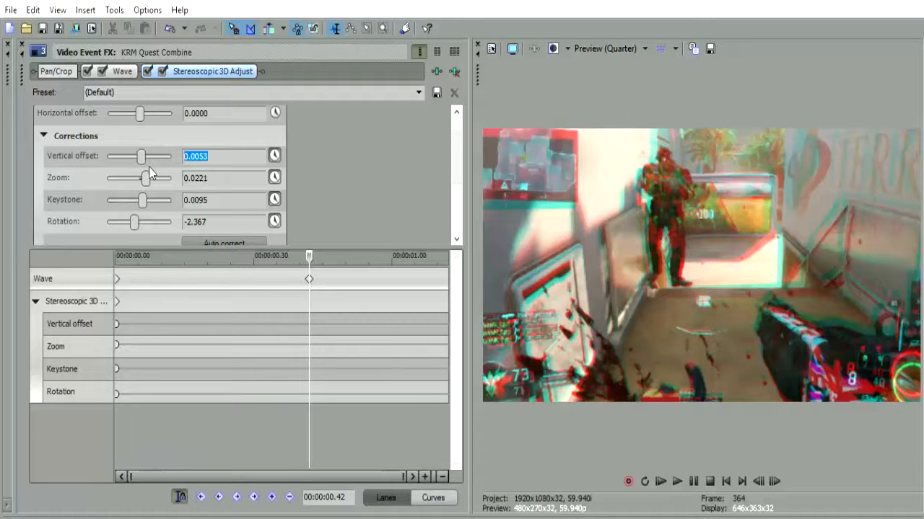
{"action": "type", "text": "0"}
{"action": "key", "text": "Return"}
{"action": "key", "text": "Tab"}
{"action": "type", "text": "0"}
{"action": "key", "text": "Return"}
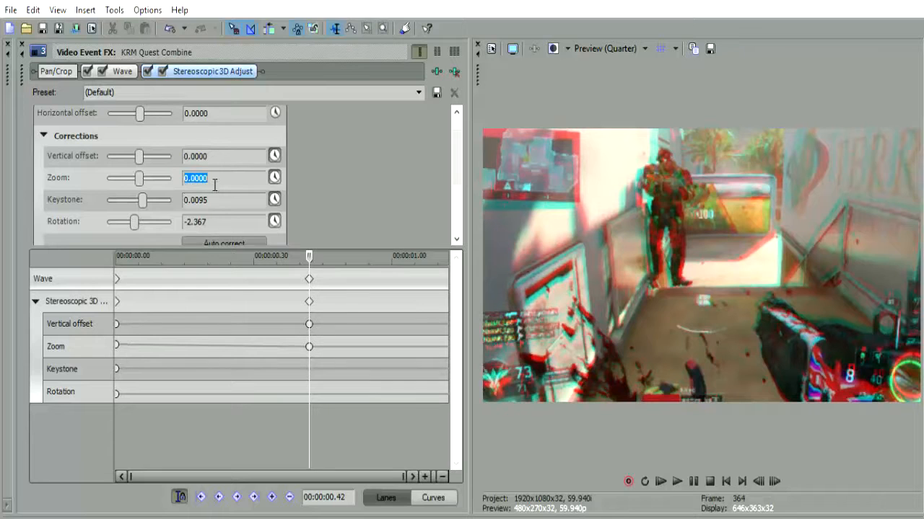
- Keyframe the keystone and rotation to 0 at 00:00:00.42
{"action": "left_click_drag", "start_coordinate": [217, 200], "coordinate": [180, 207]}
{"action": "type", "text": "0"}
{"action": "key", "text": "Return"}
{"action": "key", "text": "Tab"}
{"action": "type", "text": "0"}
{"action": "key", "text": "Return"}
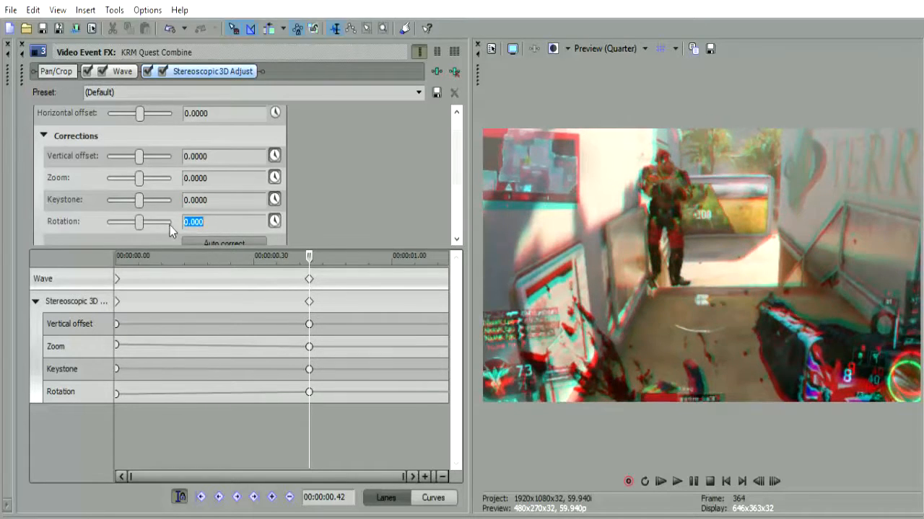
{"action": "left_click", "coordinate": [303, 397]}
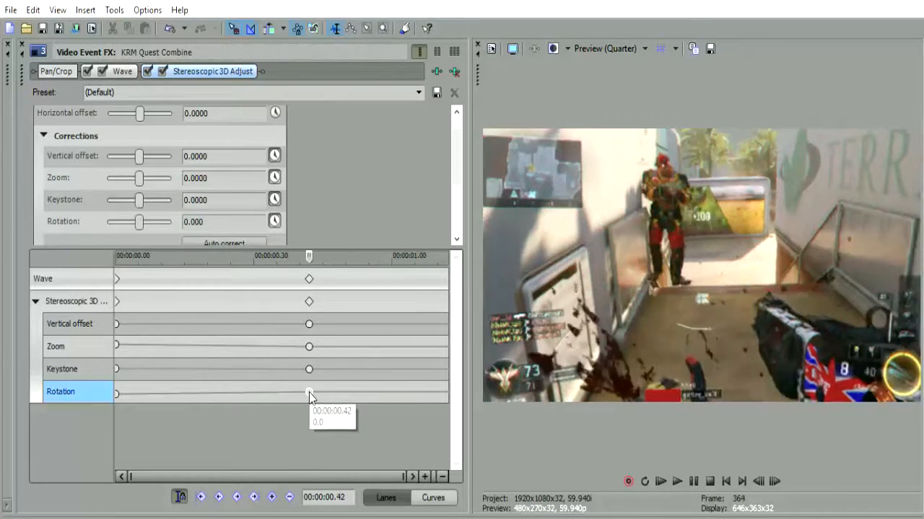
{"action": "left_click_drag", "start_coordinate": [308, 382], "coordinate": [333, 368]}
{"action": "key", "text": "ctrl+z"}
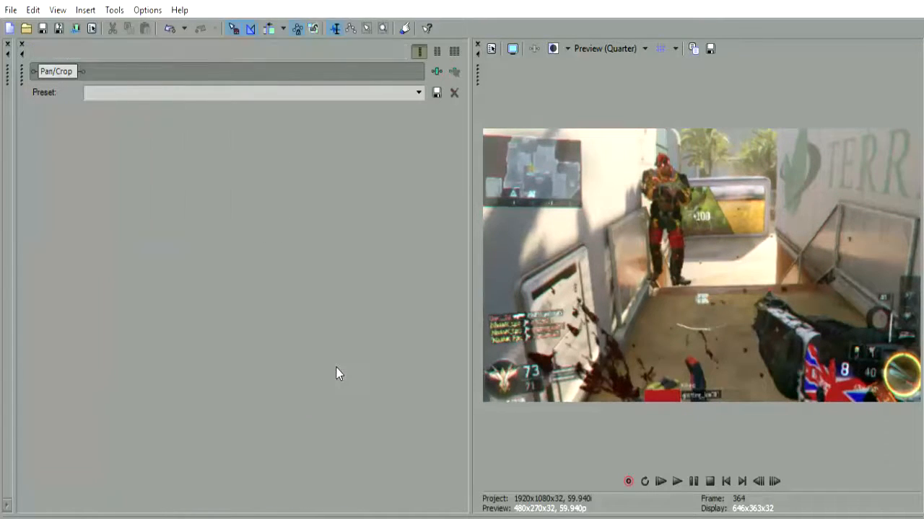
- Check the Stereoscopic 3D Adjust animation at its second keyframe, between the keyframes, and from the first keyframe onward
{"action": "mouse_move", "coordinate": [309, 301]}
{"action": "left_mouse_down"}
{"action": "mouse_move", "coordinate": [364, 305]}
{"action": "mouse_move", "coordinate": [257, 305]}
{"action": "mouse_move", "coordinate": [321, 304]}
{"action": "mouse_move", "coordinate": [308, 305]}
{"action": "left_mouse_up"}
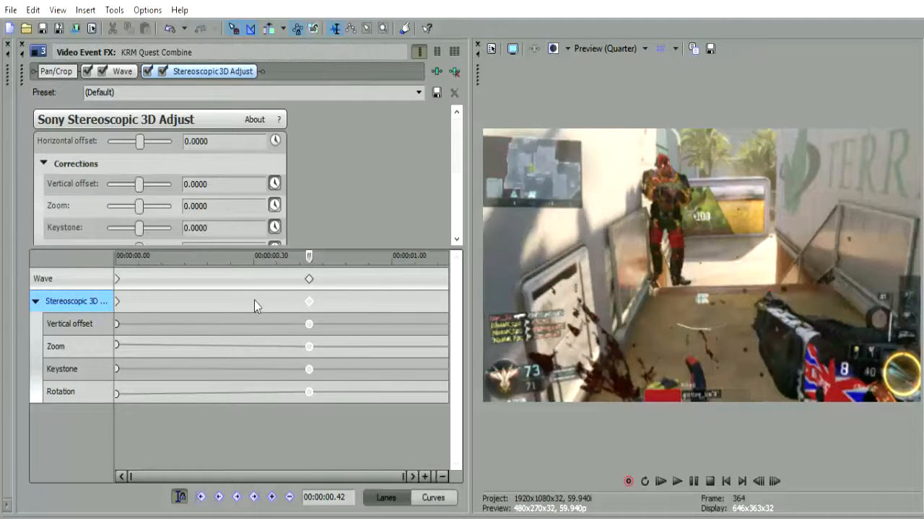
{"action": "left_click", "coordinate": [252, 303]}
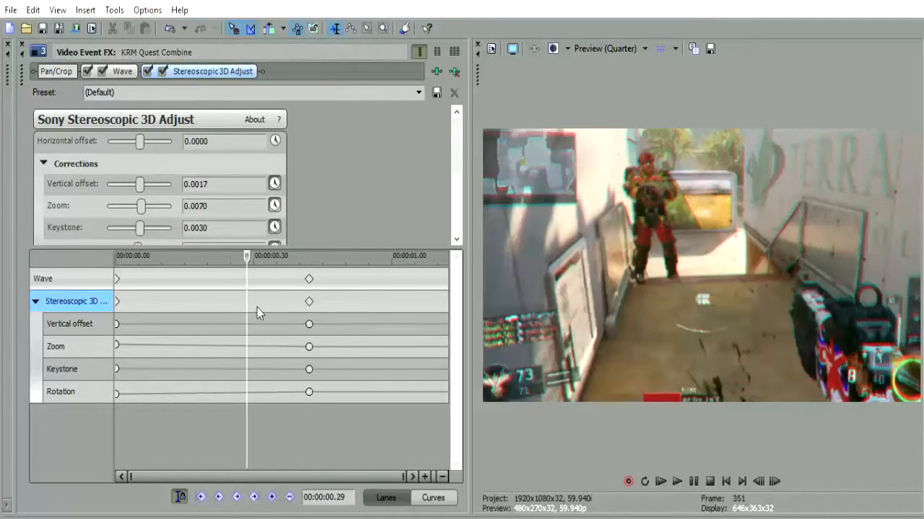
{"action": "left_click", "coordinate": [117, 301]}
{"action": "left_click", "coordinate": [775, 482]}
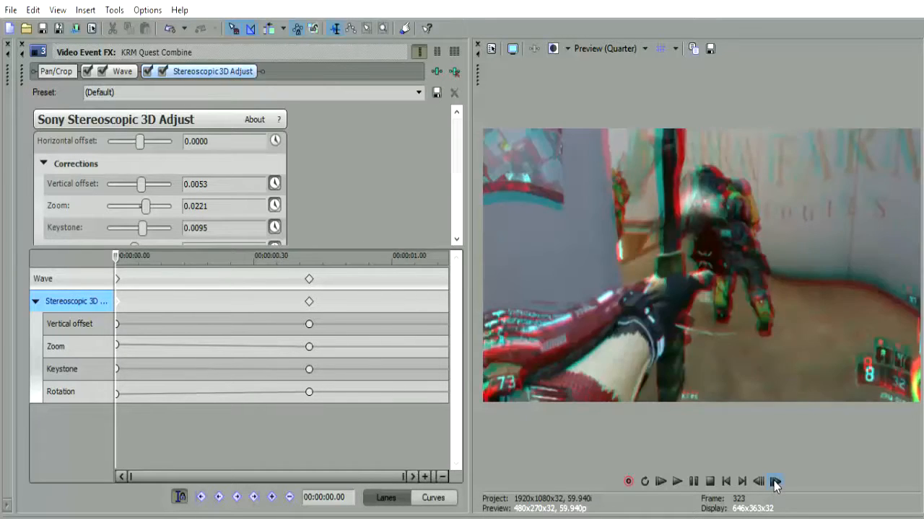
- Step the preview through the stereoscopic animation past its second keyframe, then return to the Wave keyframe at 00:00:00.42
{"action": "left_click", "coordinate": [775, 482]}
{"action": "left_click_drag", "start_coordinate": [775, 482], "coordinate": [775, 482]}
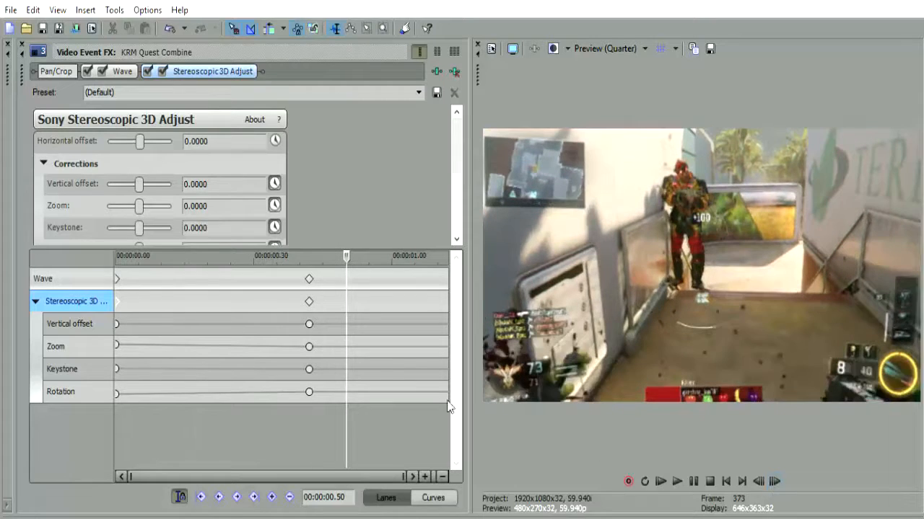
{"action": "left_click", "coordinate": [306, 288]}
{"action": "left_click", "coordinate": [307, 281]}
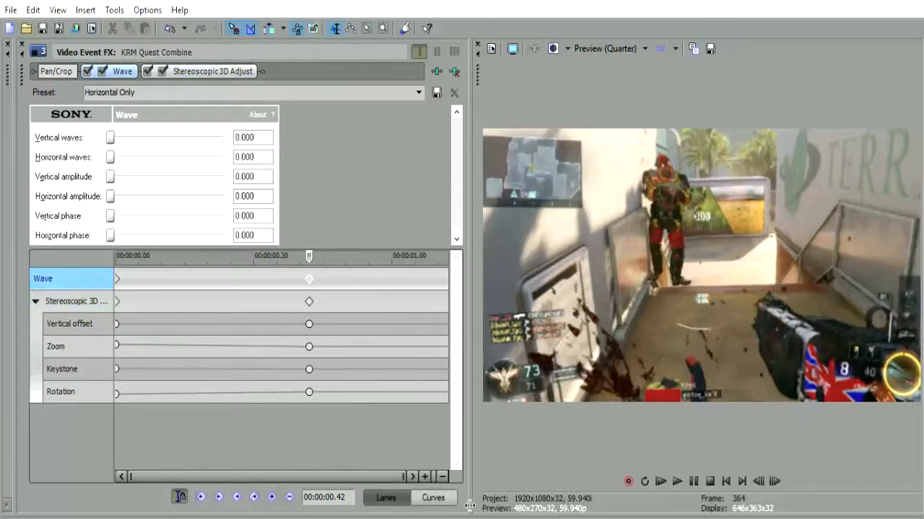
- Shrink the effect settings area to bring back the timeline, and preview the frames around the Stereoscopic Wave marker
{"action": "left_click_drag", "start_coordinate": [465, 516], "coordinate": [460, 330]}
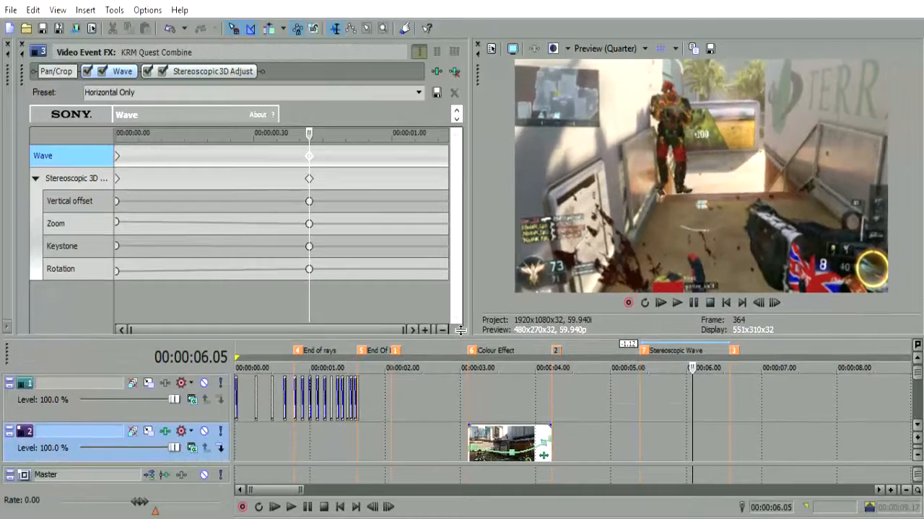
{"action": "left_click", "coordinate": [640, 436]}
{"action": "left_click", "coordinate": [759, 303]}
{"action": "left_click", "coordinate": [759, 303]}
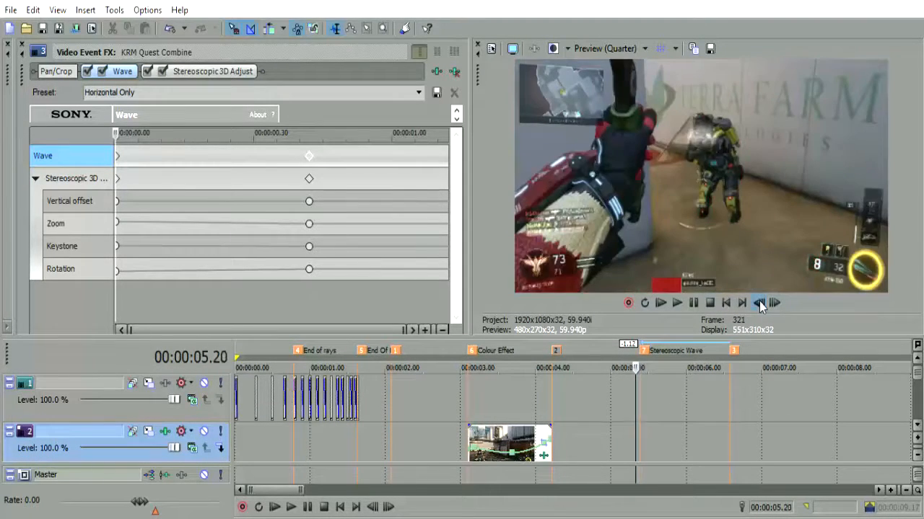
{"action": "left_click", "coordinate": [773, 304]}
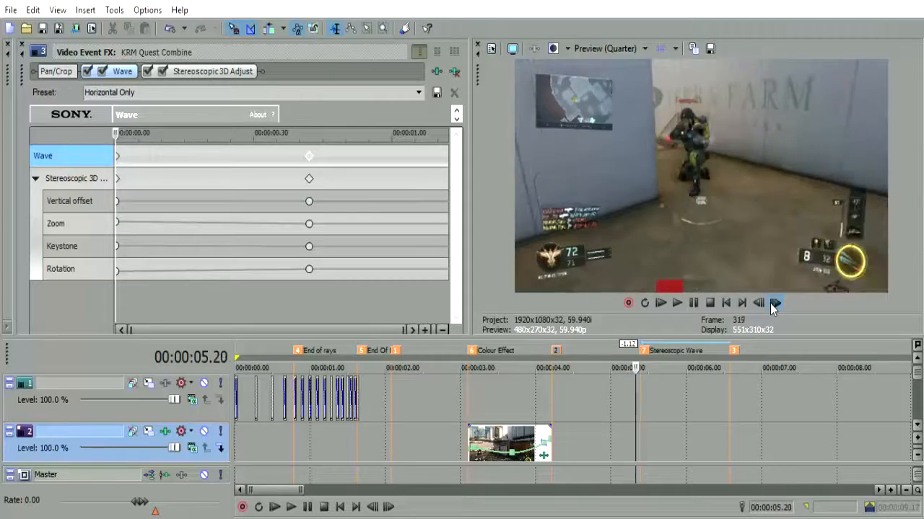
{"action": "left_click", "coordinate": [773, 304]}
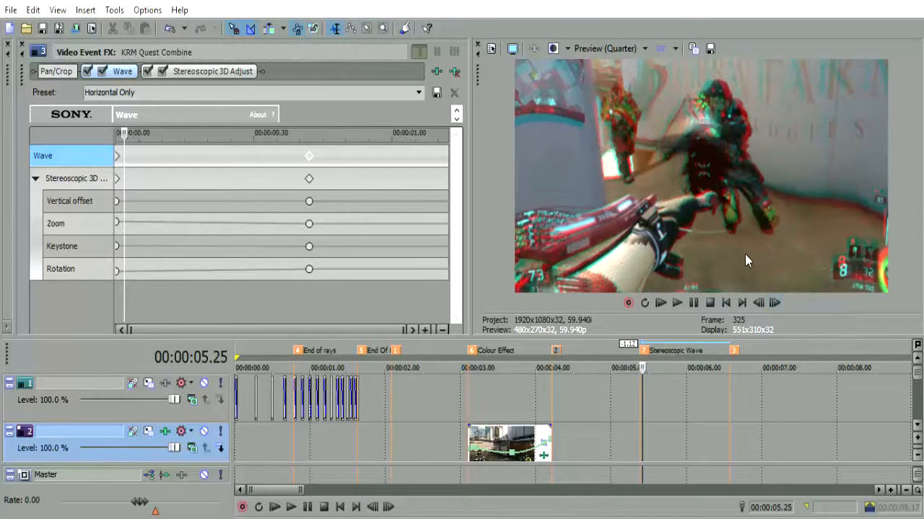
- Return to the first Wave keyframe and examine the frames from shortly before the transition to shortly after its start
{"action": "left_click", "coordinate": [121, 156]}
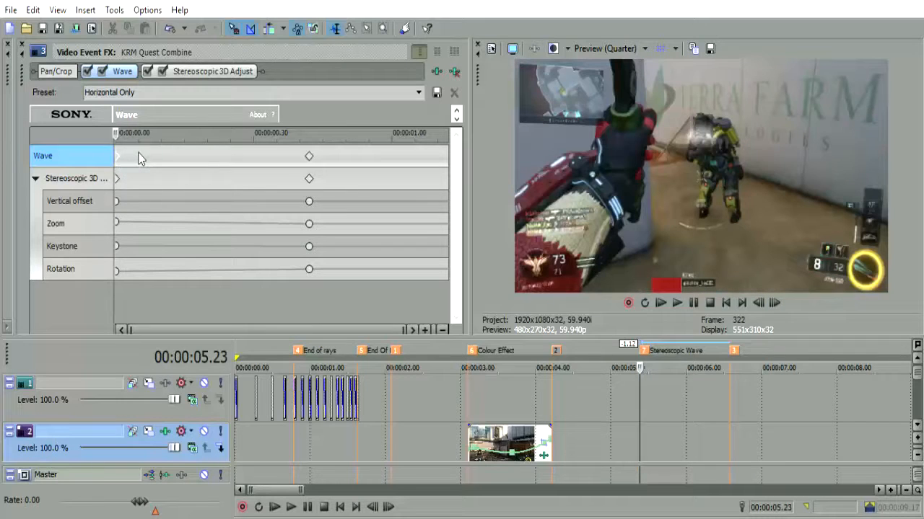
{"action": "left_click", "coordinate": [759, 304]}
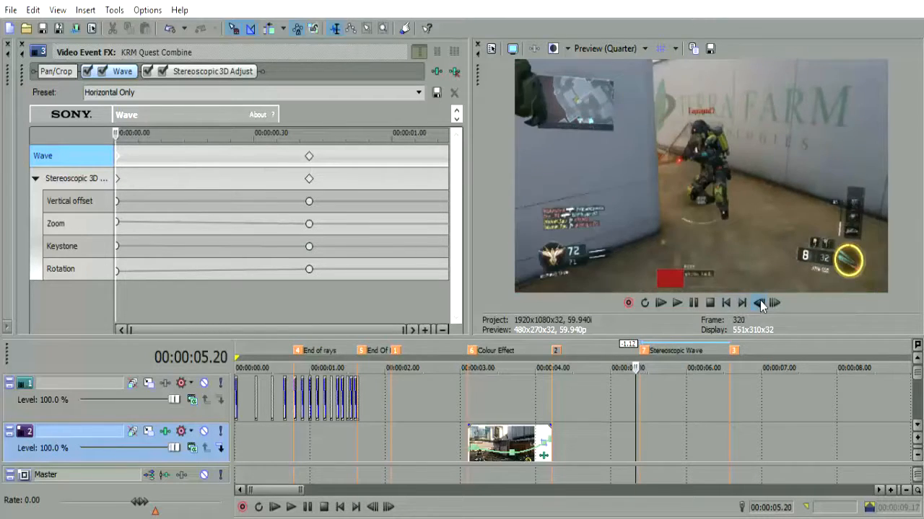
{"action": "left_click", "coordinate": [759, 304]}
{"action": "left_click", "coordinate": [759, 304]}
{"action": "left_click", "coordinate": [776, 303]}
{"action": "left_click", "coordinate": [775, 303]}
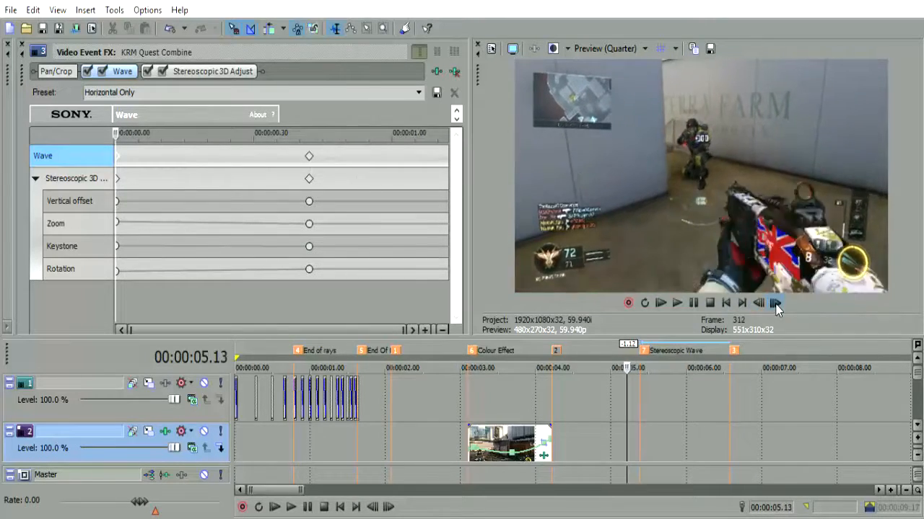
{"action": "left_click", "coordinate": [775, 304]}
{"action": "left_click", "coordinate": [775, 303]}
{"action": "left_click", "coordinate": [775, 304]}
{"action": "left_click", "coordinate": [775, 304]}
{"action": "left_click", "coordinate": [756, 304]}
{"action": "left_click", "coordinate": [774, 303]}
{"action": "left_click", "coordinate": [774, 304]}
{"action": "left_click", "coordinate": [774, 303]}
{"action": "left_click", "coordinate": [774, 303]}
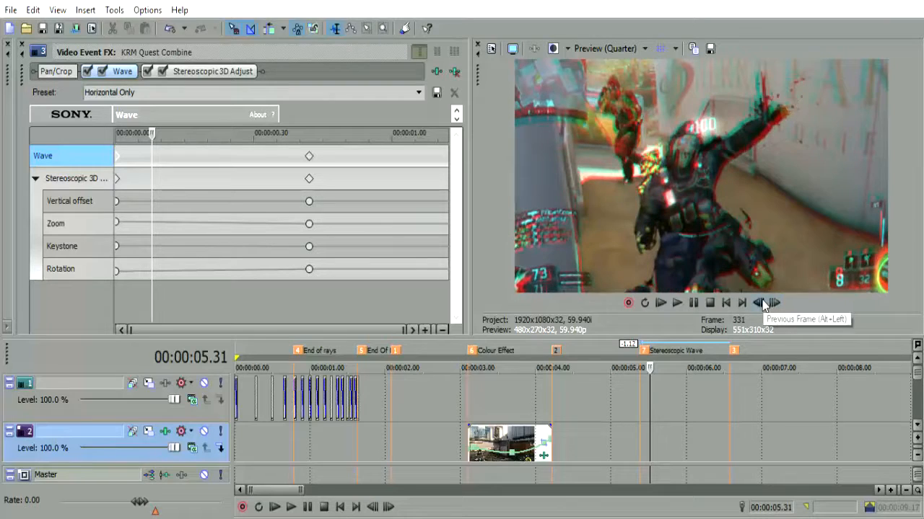
- Step back and forth across the cut at the Stereoscopic Wave marker to compare the frames before and after it
{"action": "left_click", "coordinate": [760, 304]}
{"action": "left_click", "coordinate": [760, 304]}
{"action": "left_click", "coordinate": [761, 304]}
{"action": "left_click", "coordinate": [760, 304]}
{"action": "left_click", "coordinate": [760, 304]}
{"action": "left_click", "coordinate": [761, 304]}
{"action": "left_click", "coordinate": [777, 306]}
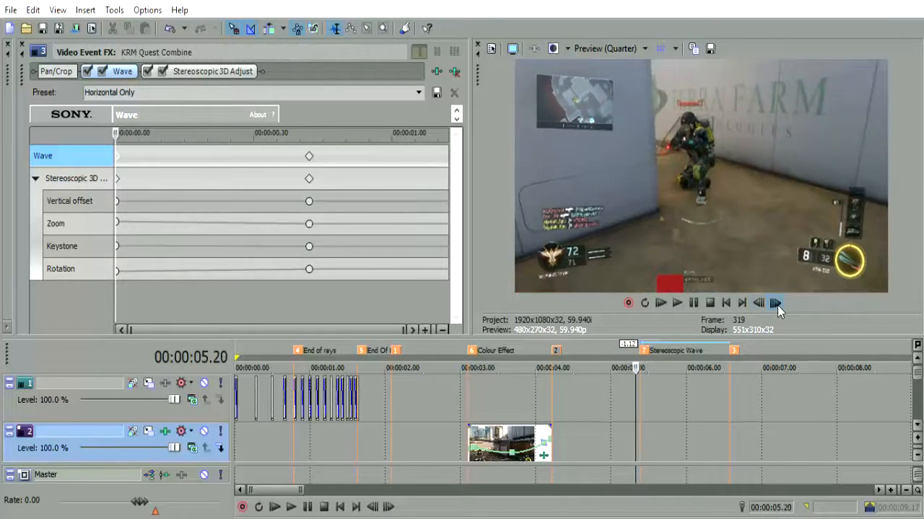
{"action": "left_click", "coordinate": [777, 305]}
{"action": "left_click", "coordinate": [778, 305]}
{"action": "left_click", "coordinate": [777, 305]}
{"action": "left_click", "coordinate": [760, 303]}
{"action": "left_click", "coordinate": [761, 304]}
{"action": "left_click", "coordinate": [760, 304]}
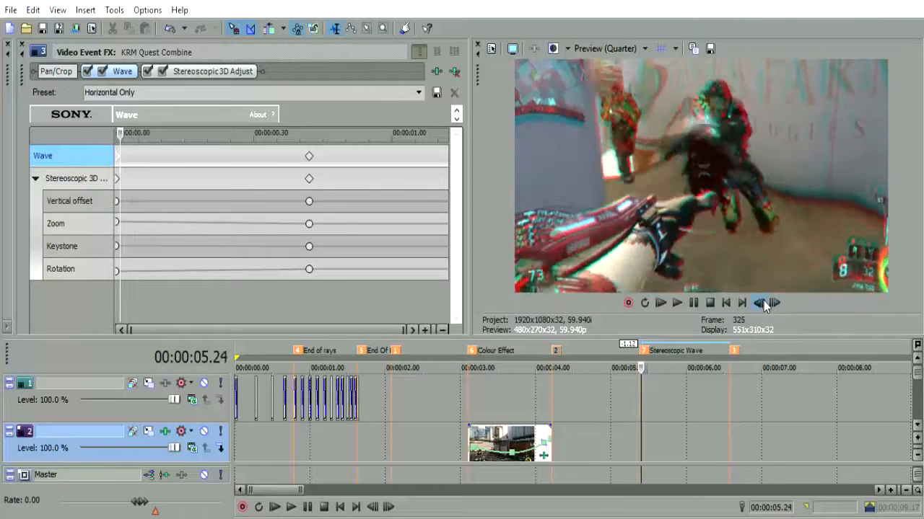
{"action": "left_click", "coordinate": [760, 304]}
{"action": "left_click", "coordinate": [761, 304]}
{"action": "left_click", "coordinate": [777, 305]}
{"action": "left_click", "coordinate": [777, 305]}
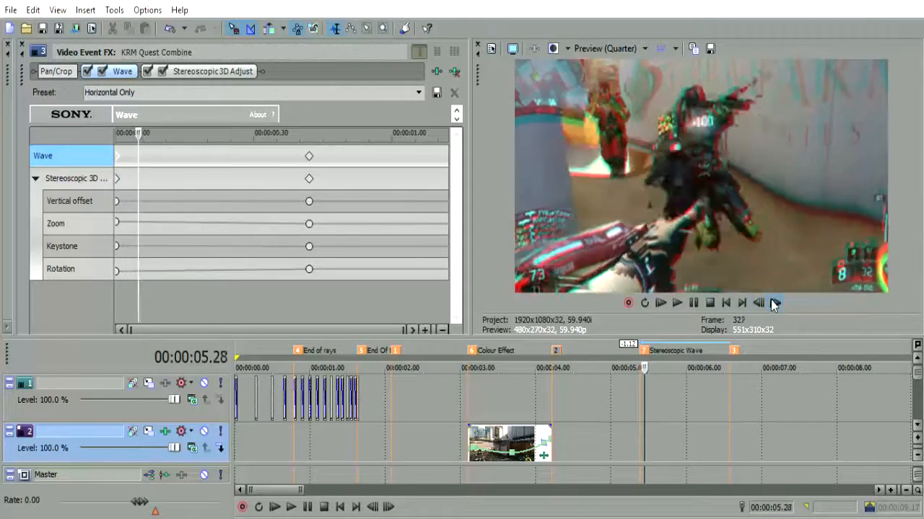
- Examine how the stereoscopic wave settles by stepping forward from the start of the transition to 00:00:05.56
{"action": "left_click", "coordinate": [773, 304]}
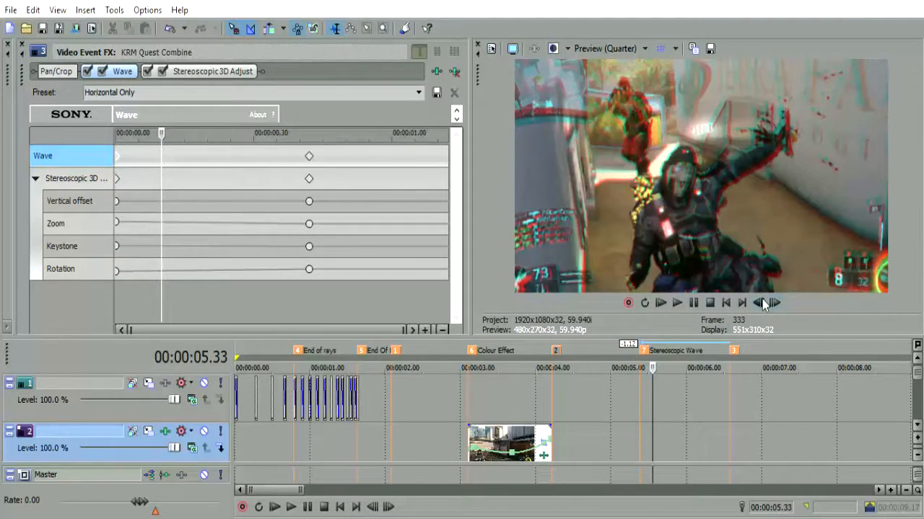
{"action": "left_click", "coordinate": [774, 303]}
{"action": "left_click", "coordinate": [773, 304]}
{"action": "left_click", "coordinate": [774, 305]}
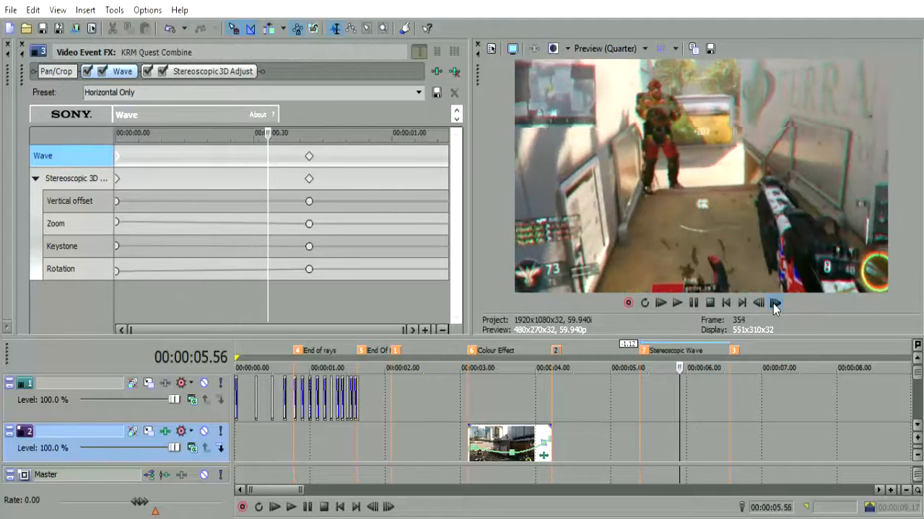
{"action": "left_click", "coordinate": [757, 304]}
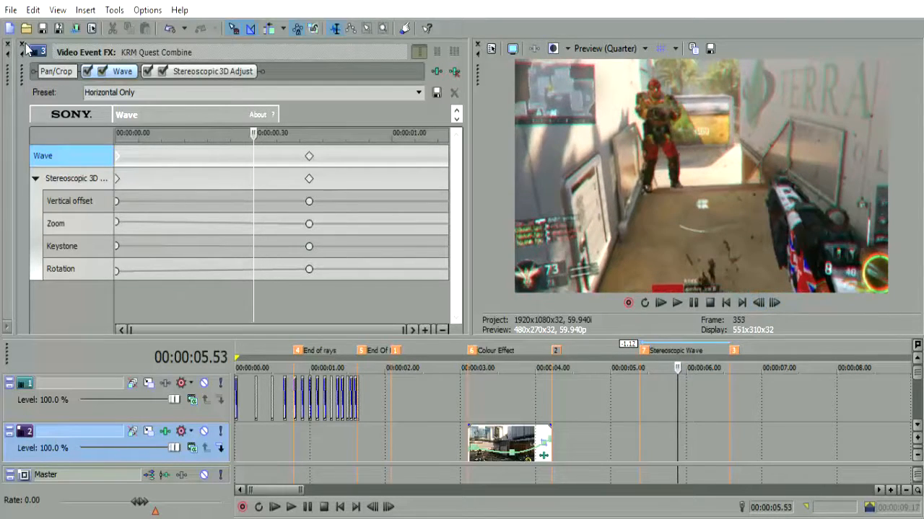
- Close the Video Event FX settings and save the project
{"action": "left_click", "coordinate": [23, 44]}
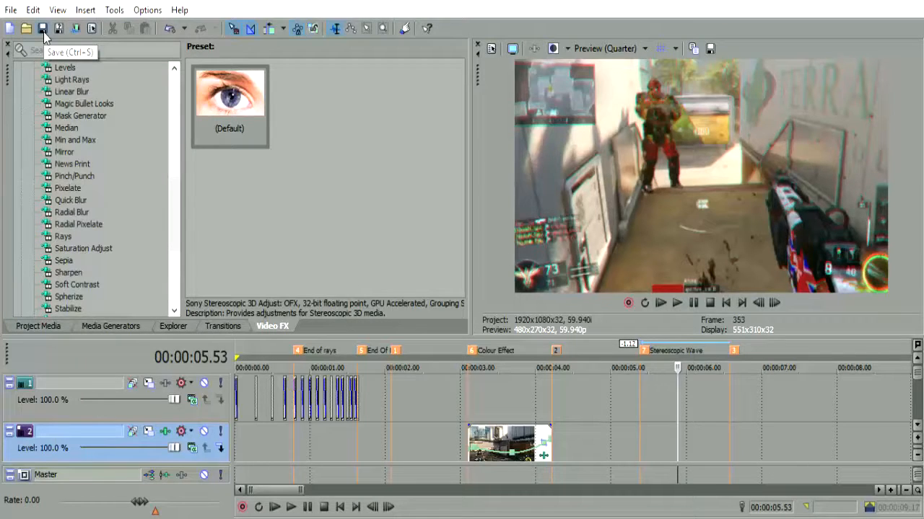
{"action": "left_click", "coordinate": [43, 30]}
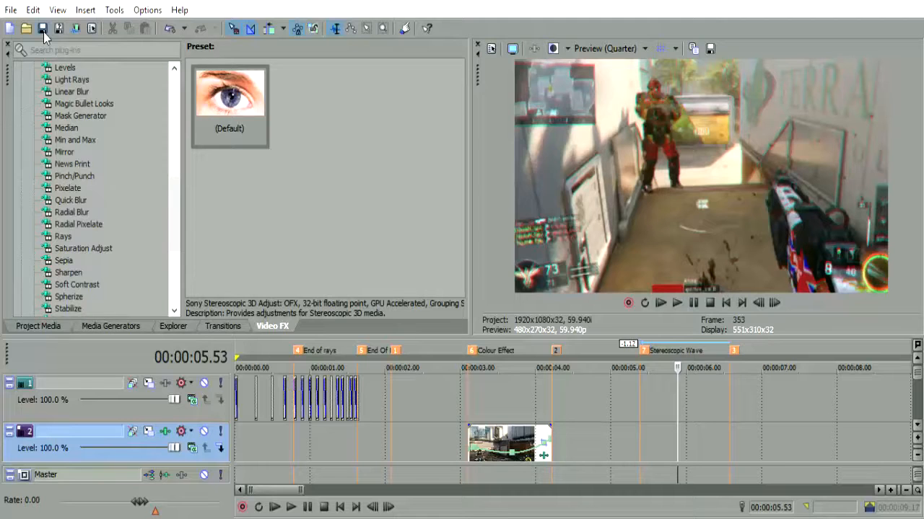
- Review the footage just before the Colour Effect marker, stepping back from 00:00:02.56 to 00:00:02.40
{"action": "left_click", "coordinate": [455, 406]}
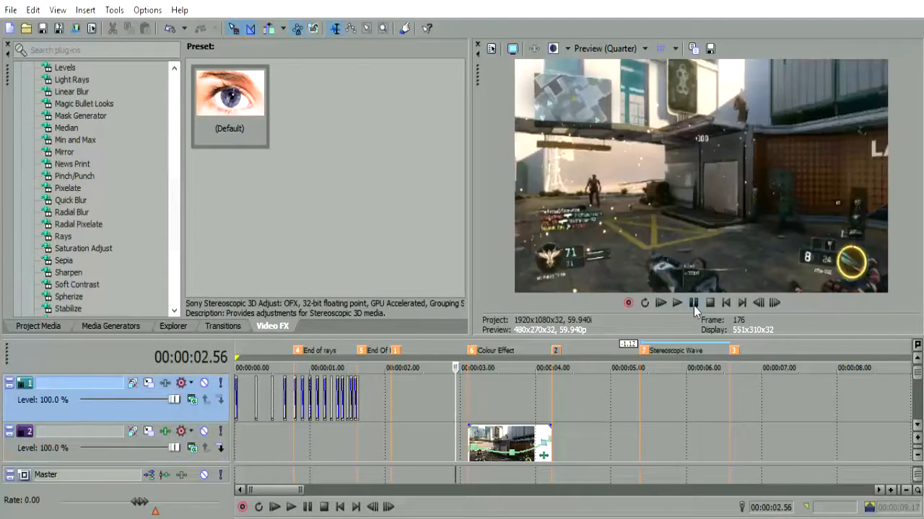
{"action": "left_click", "coordinate": [759, 303]}
{"action": "left_click", "coordinate": [759, 303]}
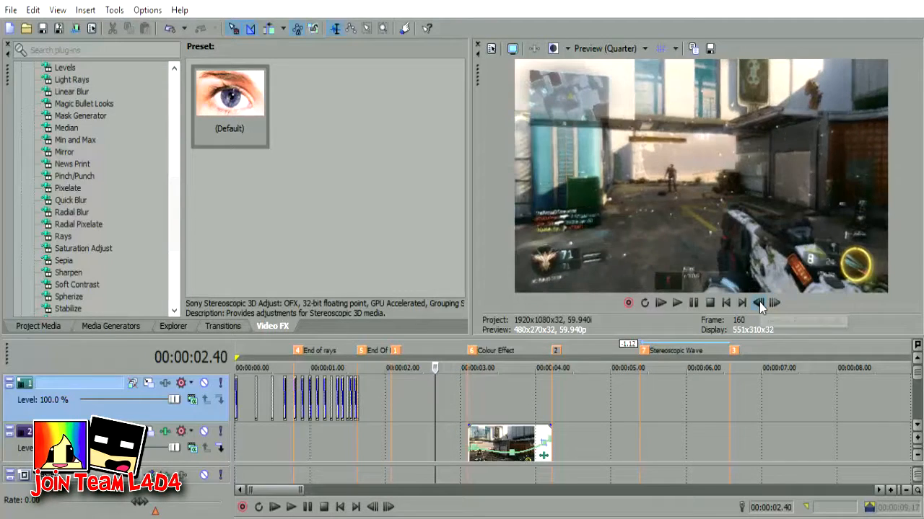